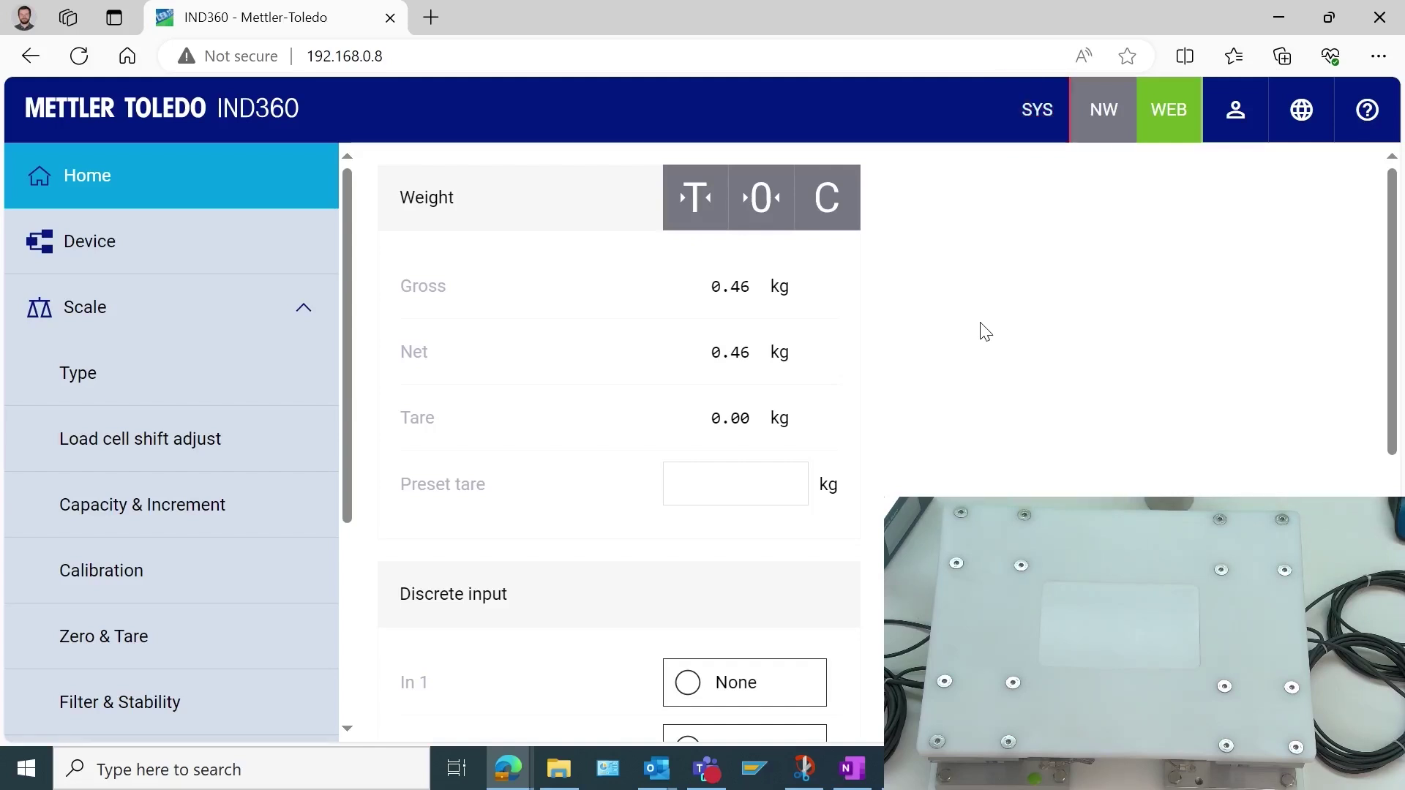
# - Show the system error list from the SYS header indicator, revealing alarm 2011
pyautogui.click(1027, 128)
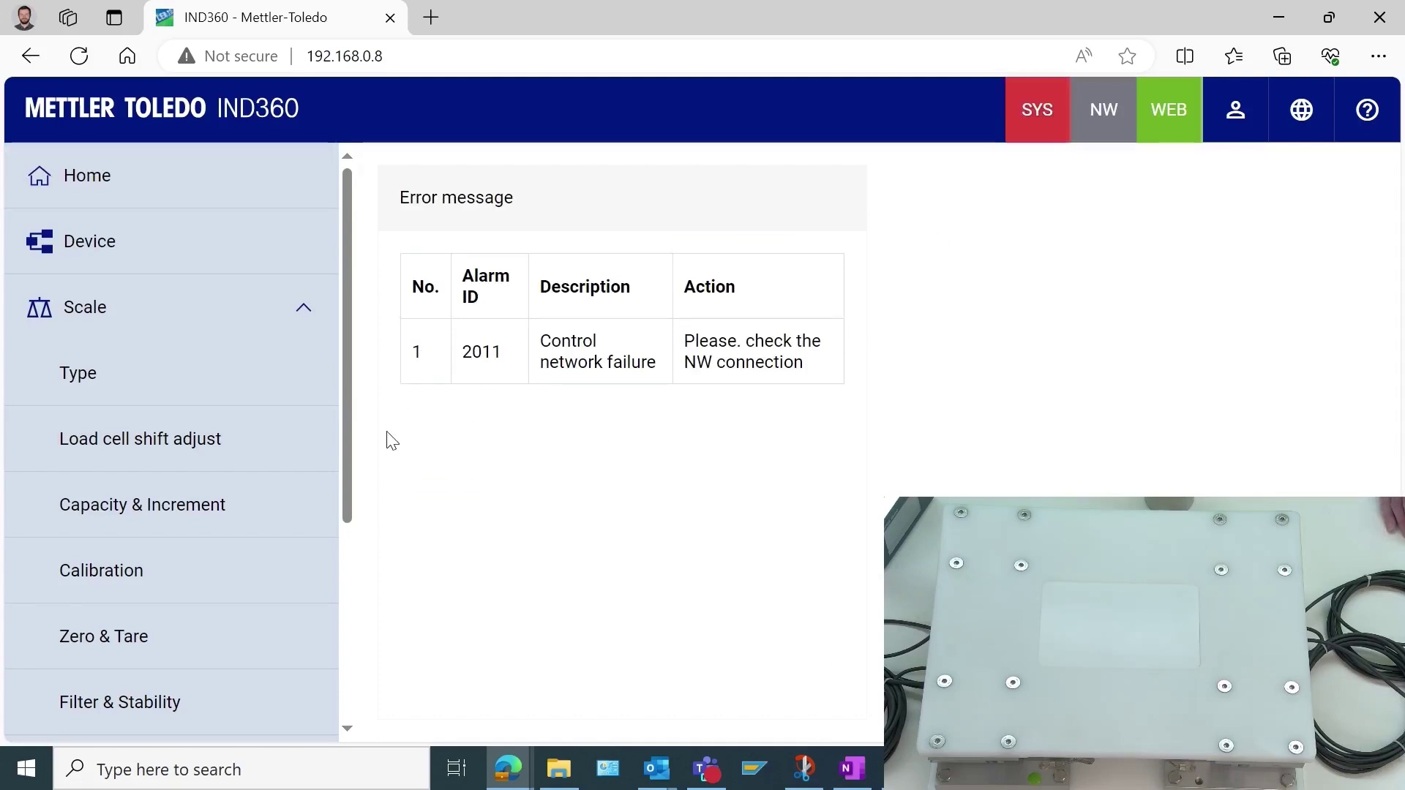
# - Set Communication > Industrial ethernet Supervision to Disable and apply it
pyautogui.scroll(-4, 235, 508)
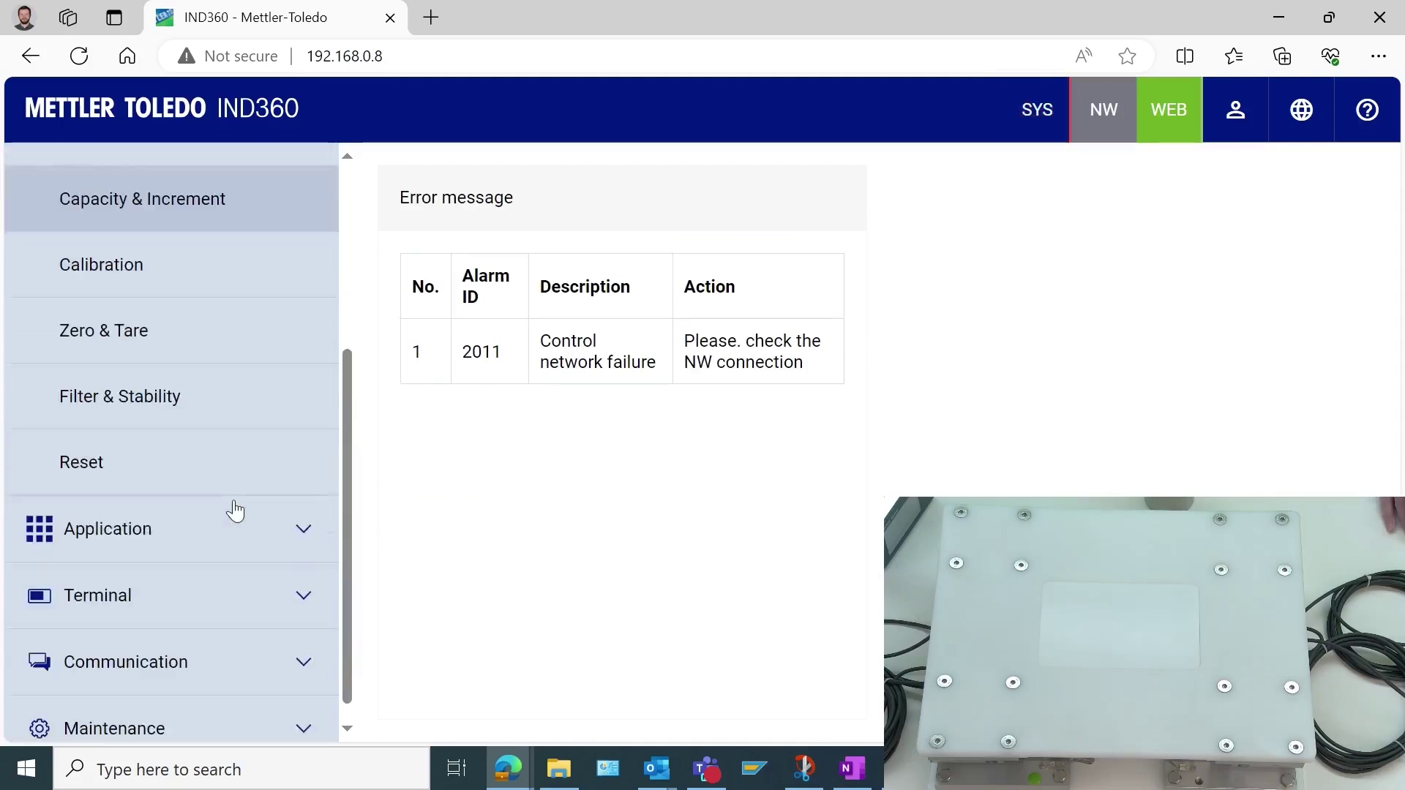
pyautogui.click(253, 644)
pyautogui.click(228, 574)
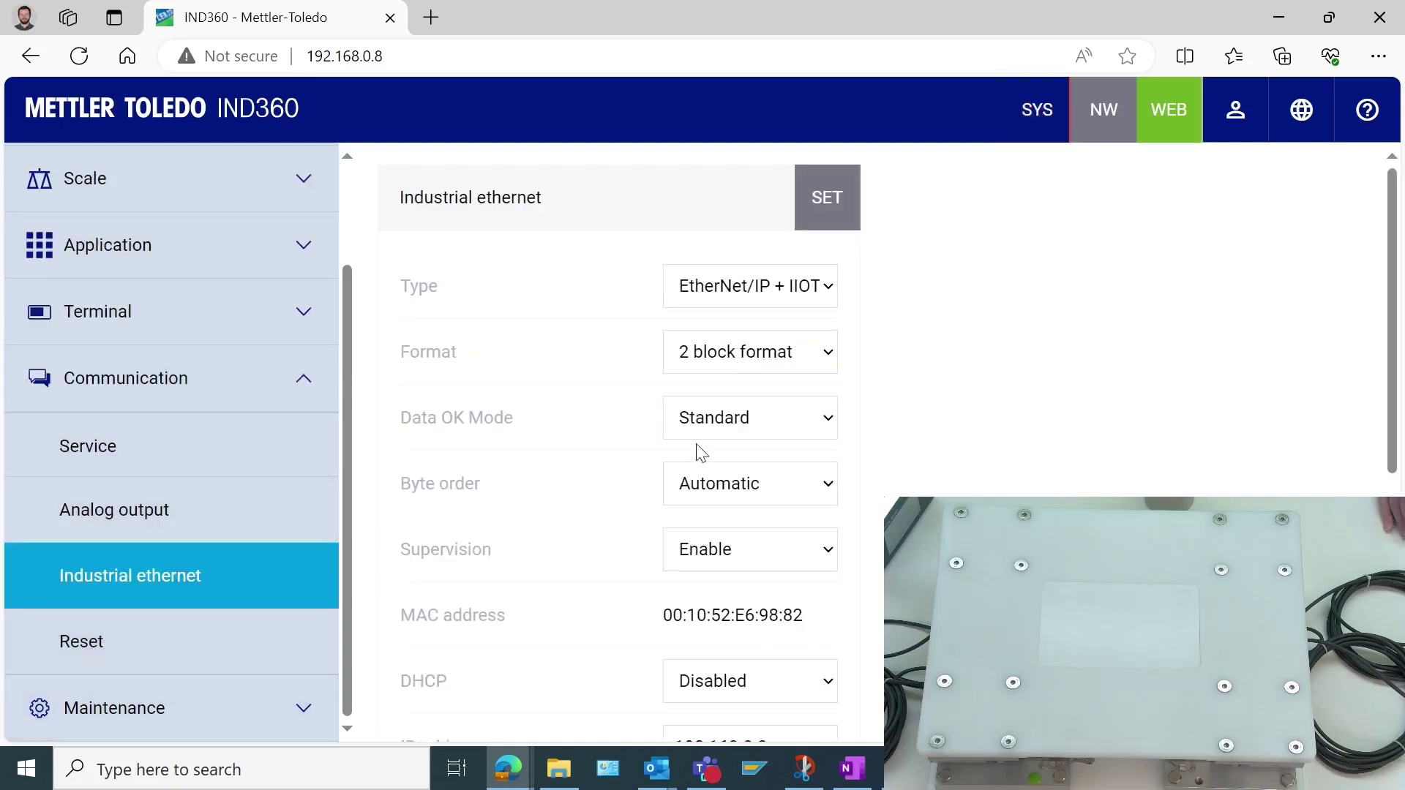
pyautogui.click(793, 555)
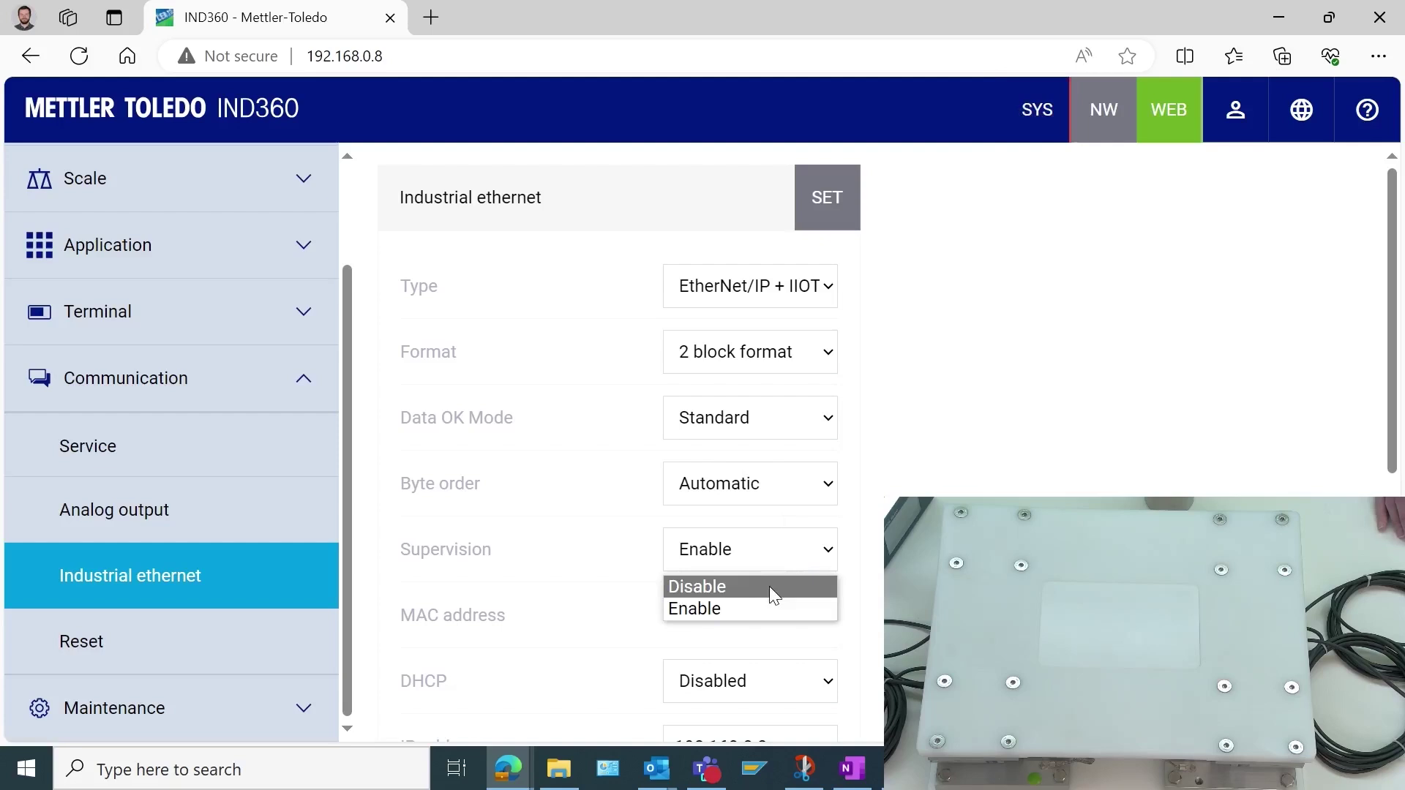
pyautogui.click(769, 586)
pyautogui.click(818, 223)
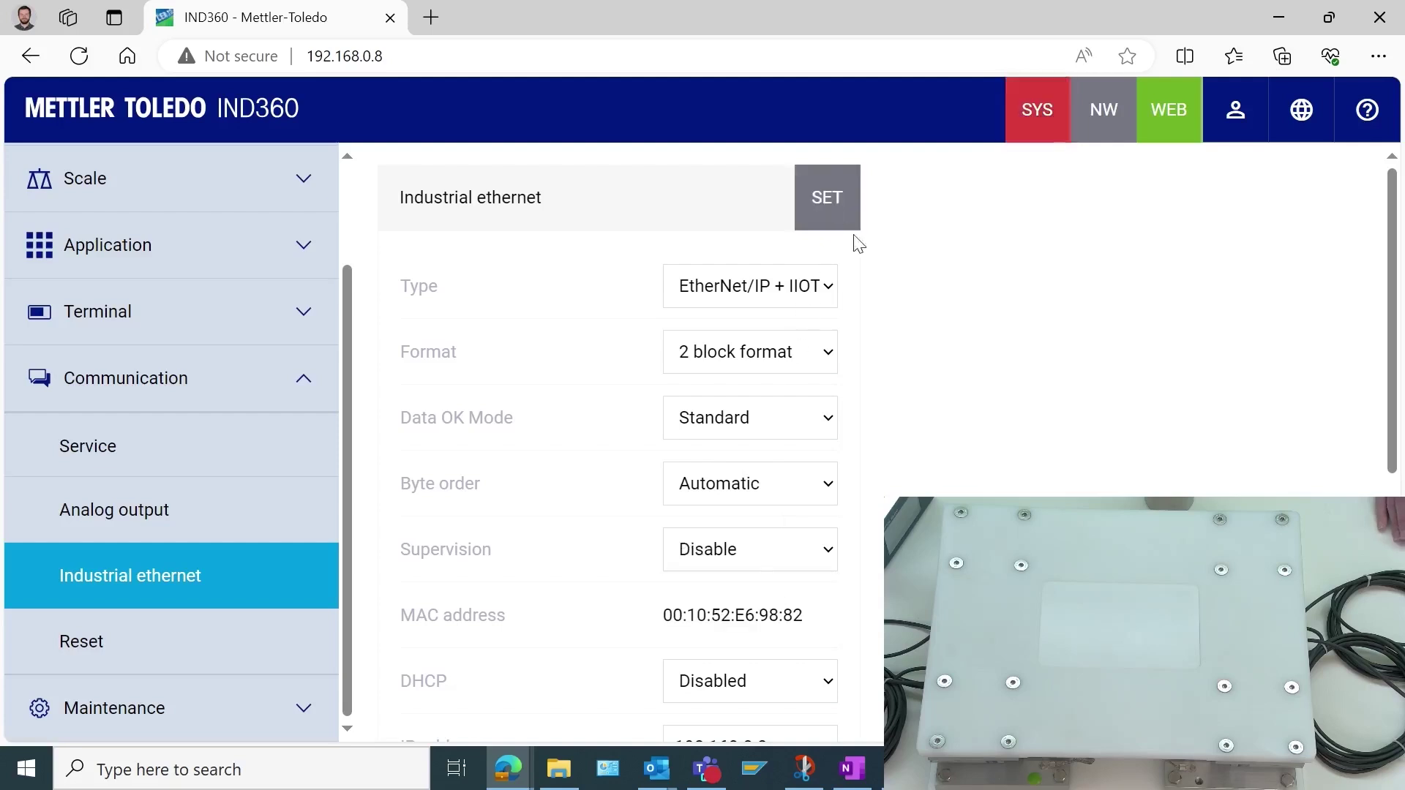
pyautogui.scroll(2, 154, 381)
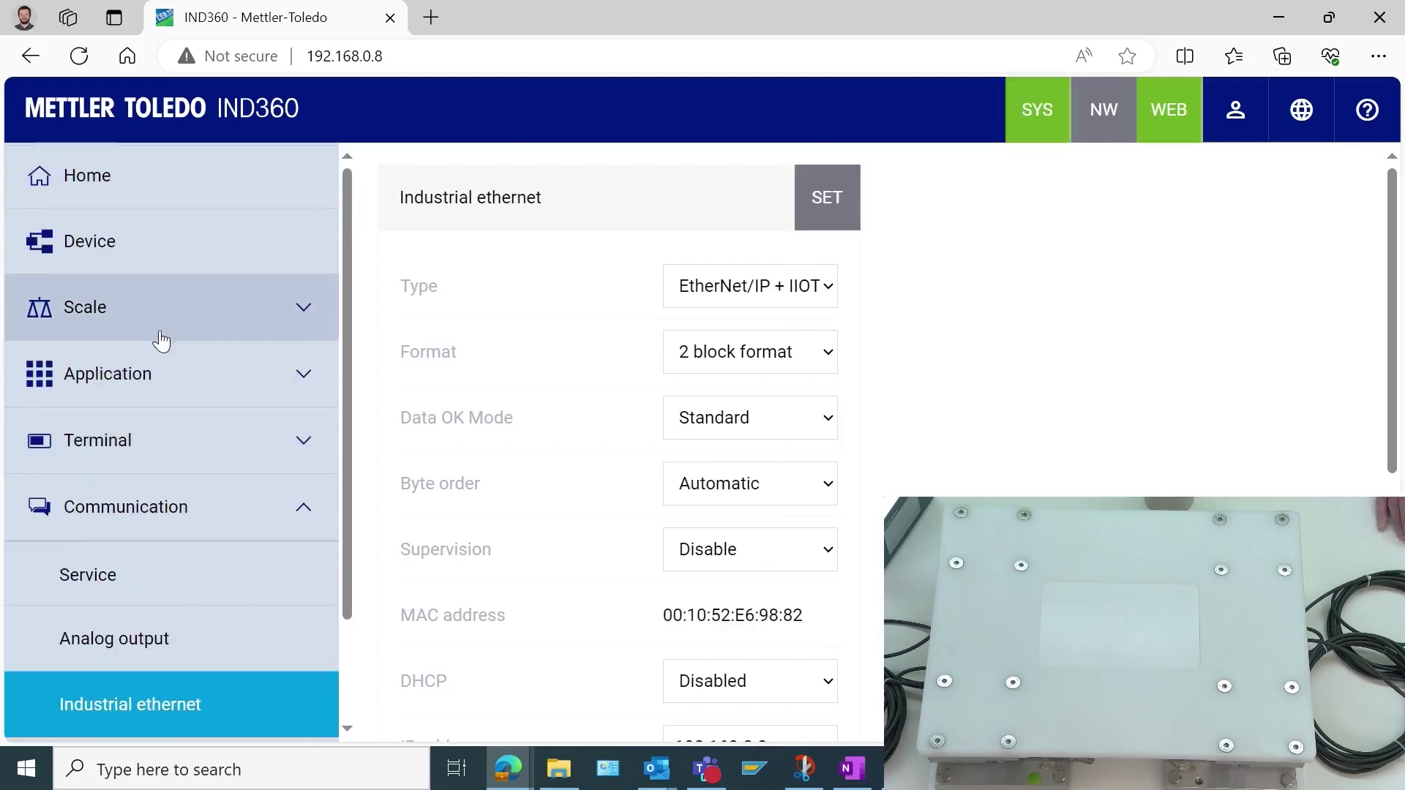
# - Return to the Home page weight readout showing 0.46 kg gross
pyautogui.click(218, 191)
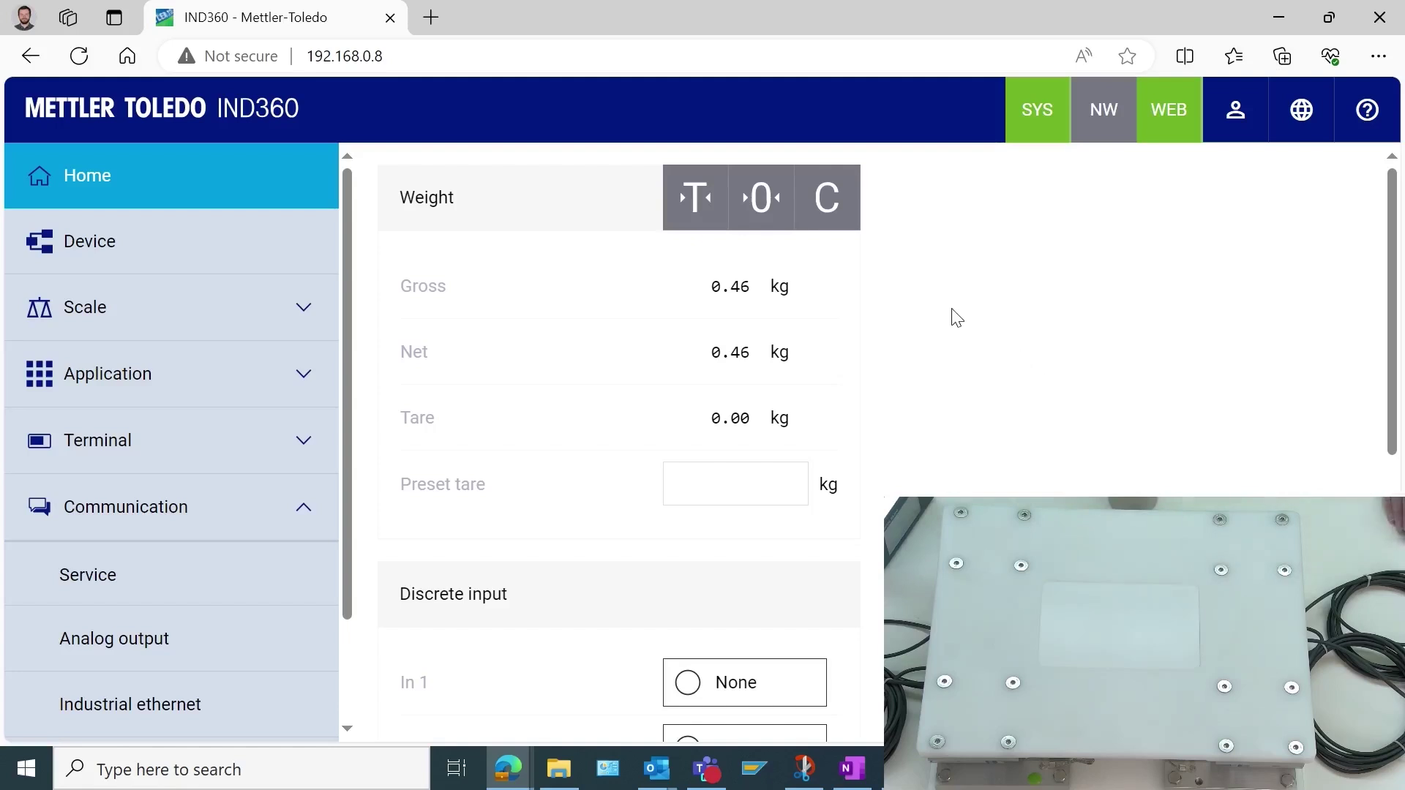
# - Set Scale Type to 4 active load cells at positions LC 1–LC 4 and apply
pyautogui.click(268, 303)
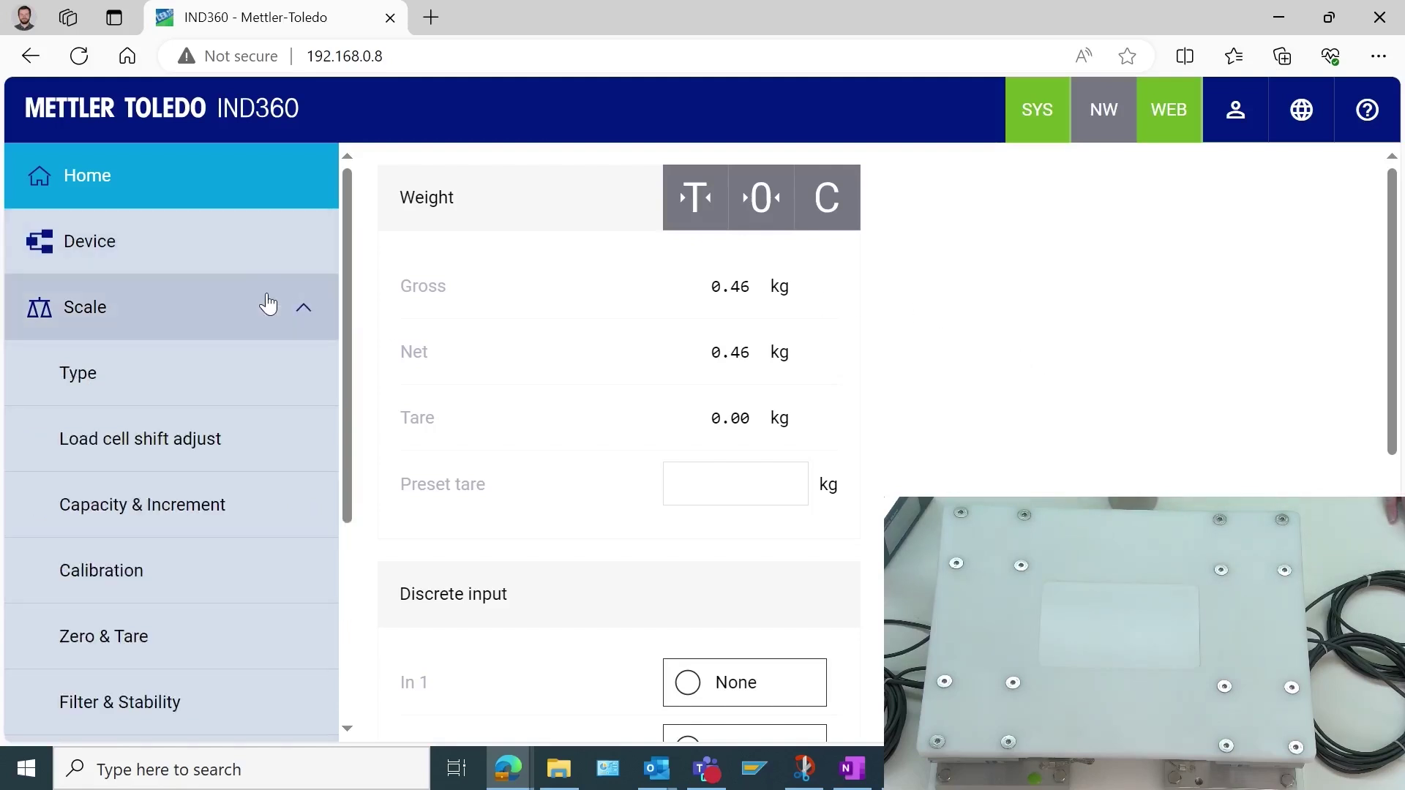
pyautogui.click(258, 374)
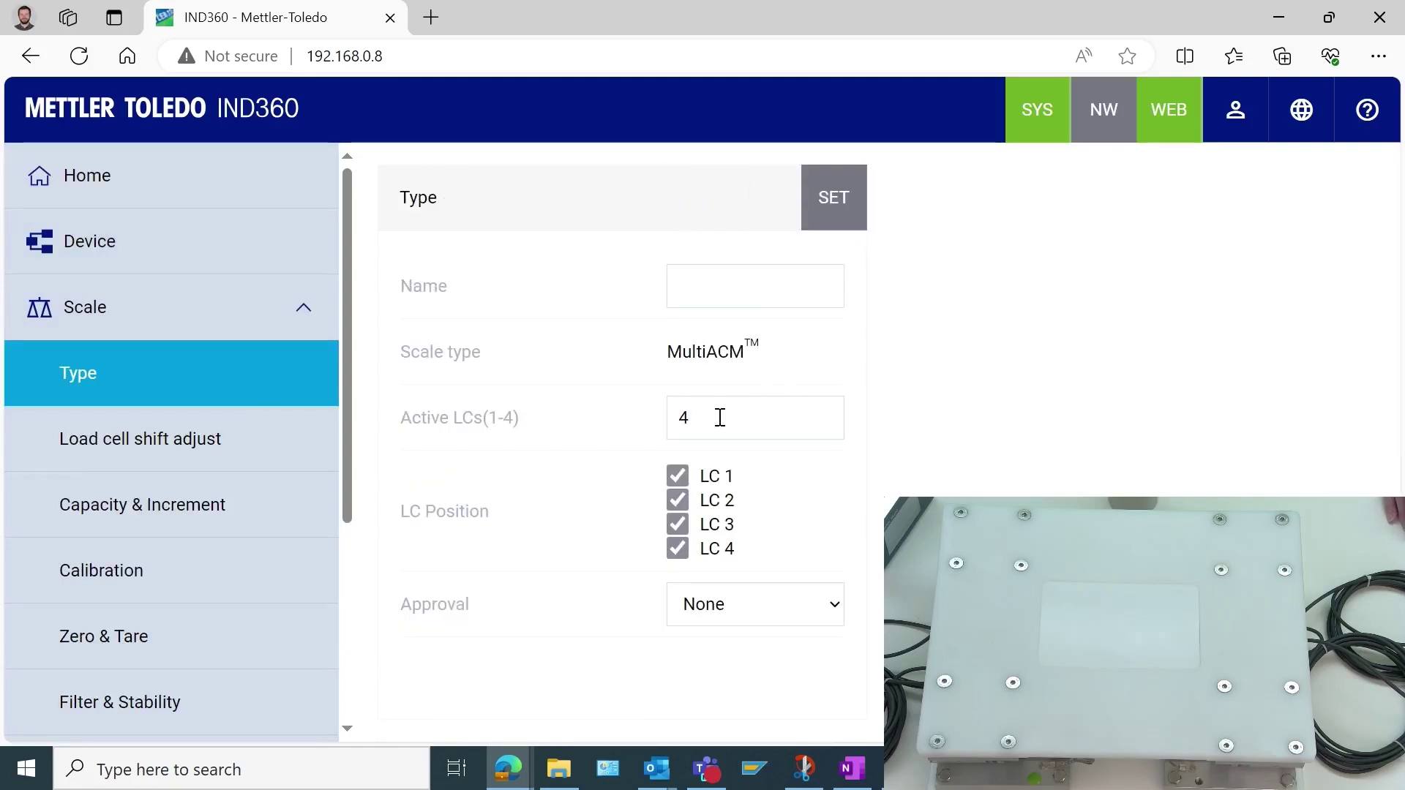
pyautogui.moveTo(709, 416); pyautogui.dragTo(637, 423)
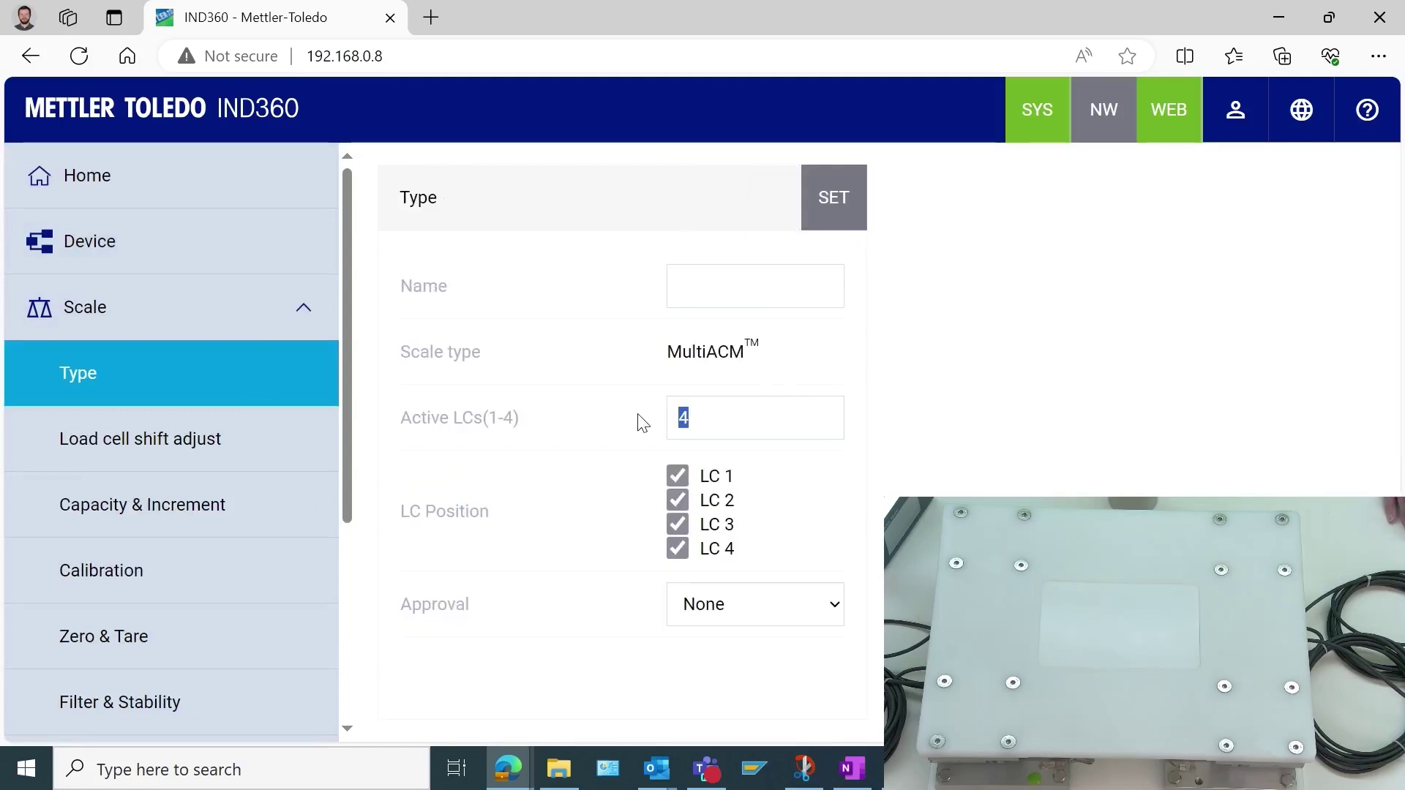
pyautogui.click(764, 420)
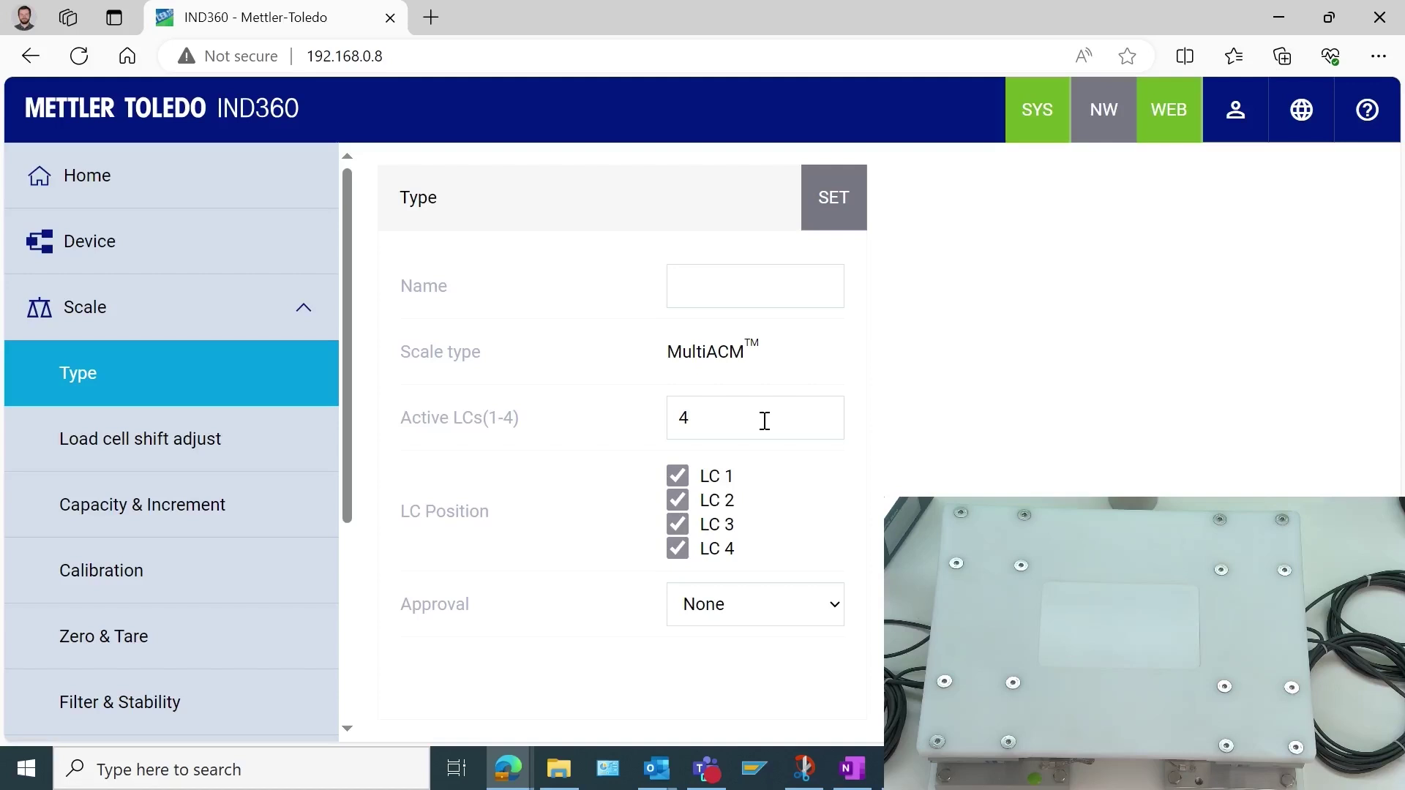
pyautogui.press('BackSpace')
pyautogui.write('3')
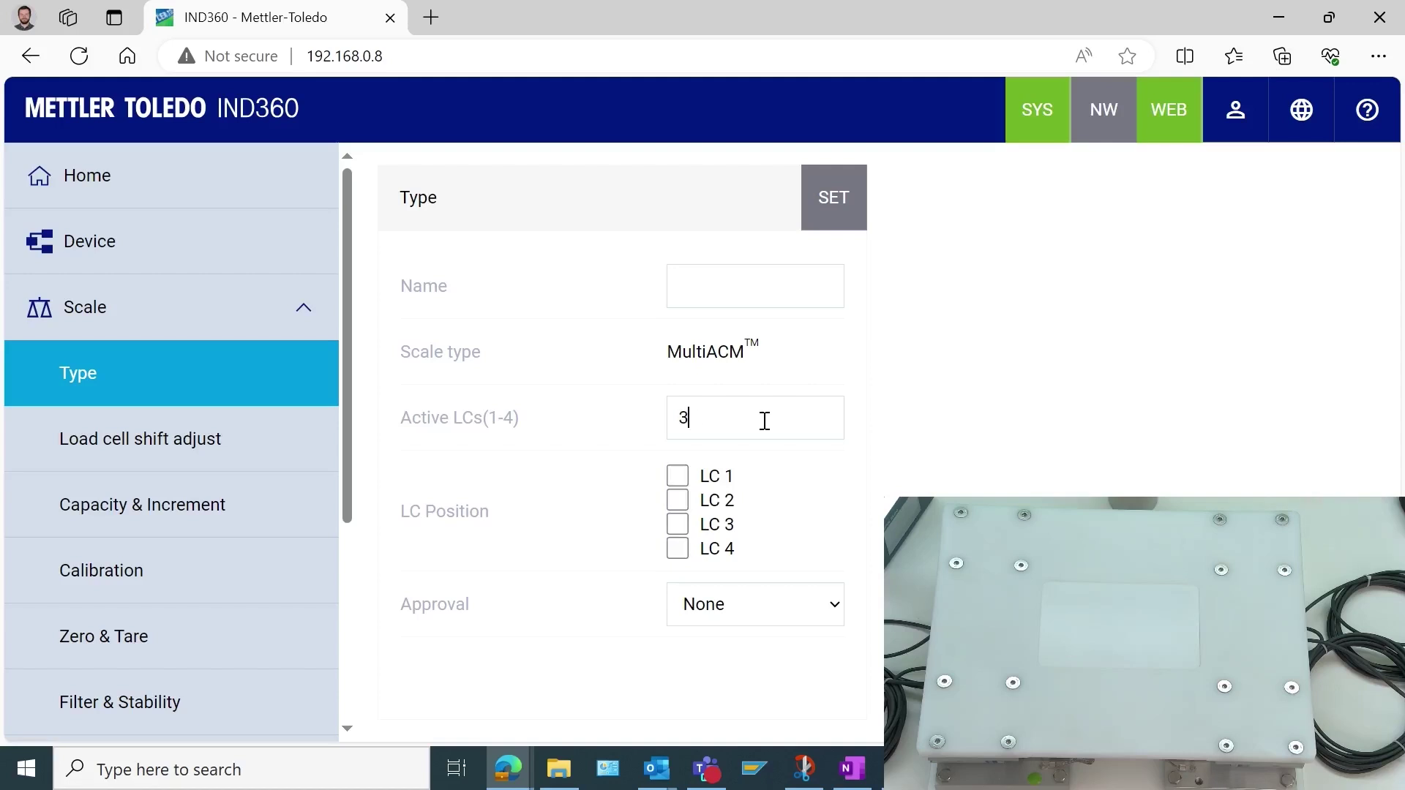
pyautogui.click(679, 475)
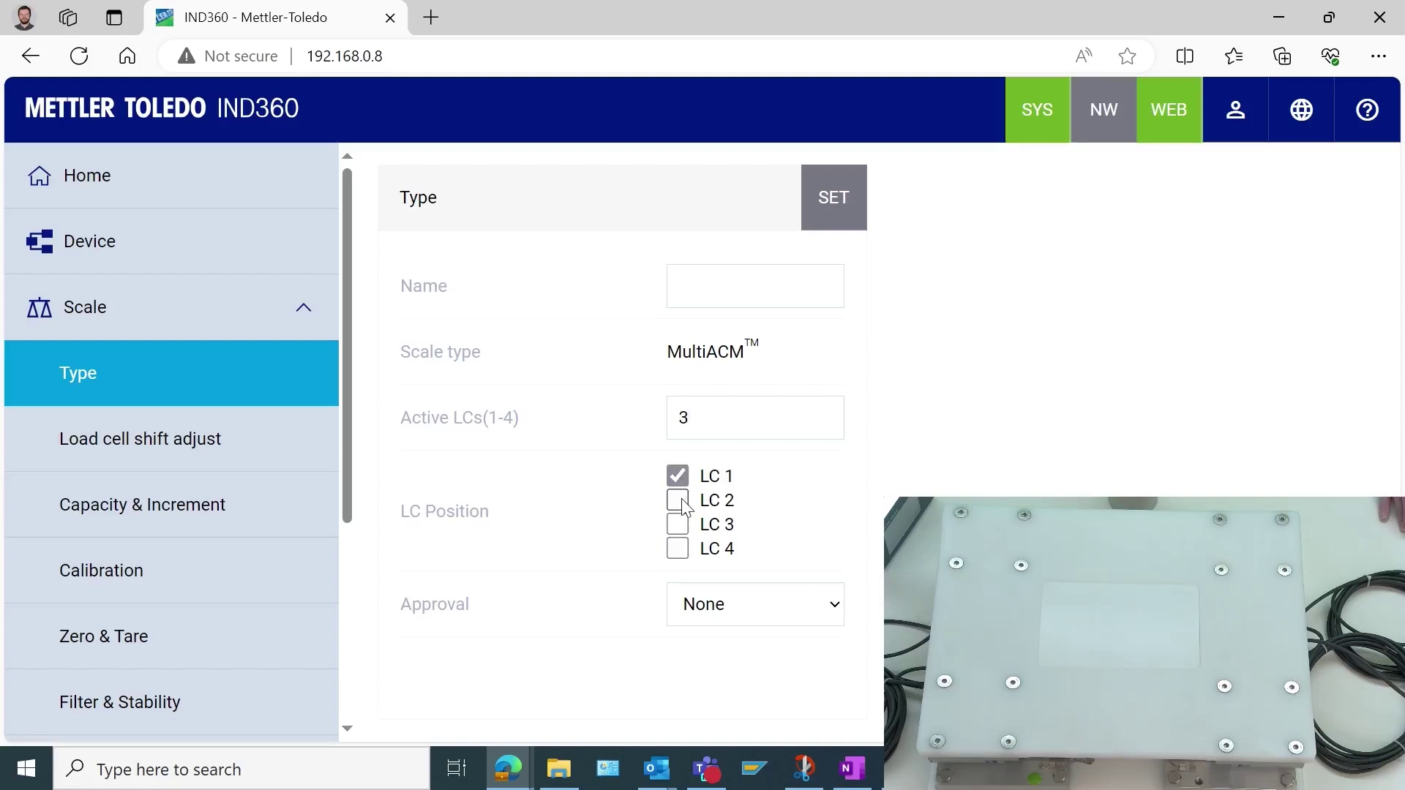
pyautogui.click(678, 501)
pyautogui.doubleClick(700, 428)
pyautogui.write('4')
pyautogui.click(831, 220)
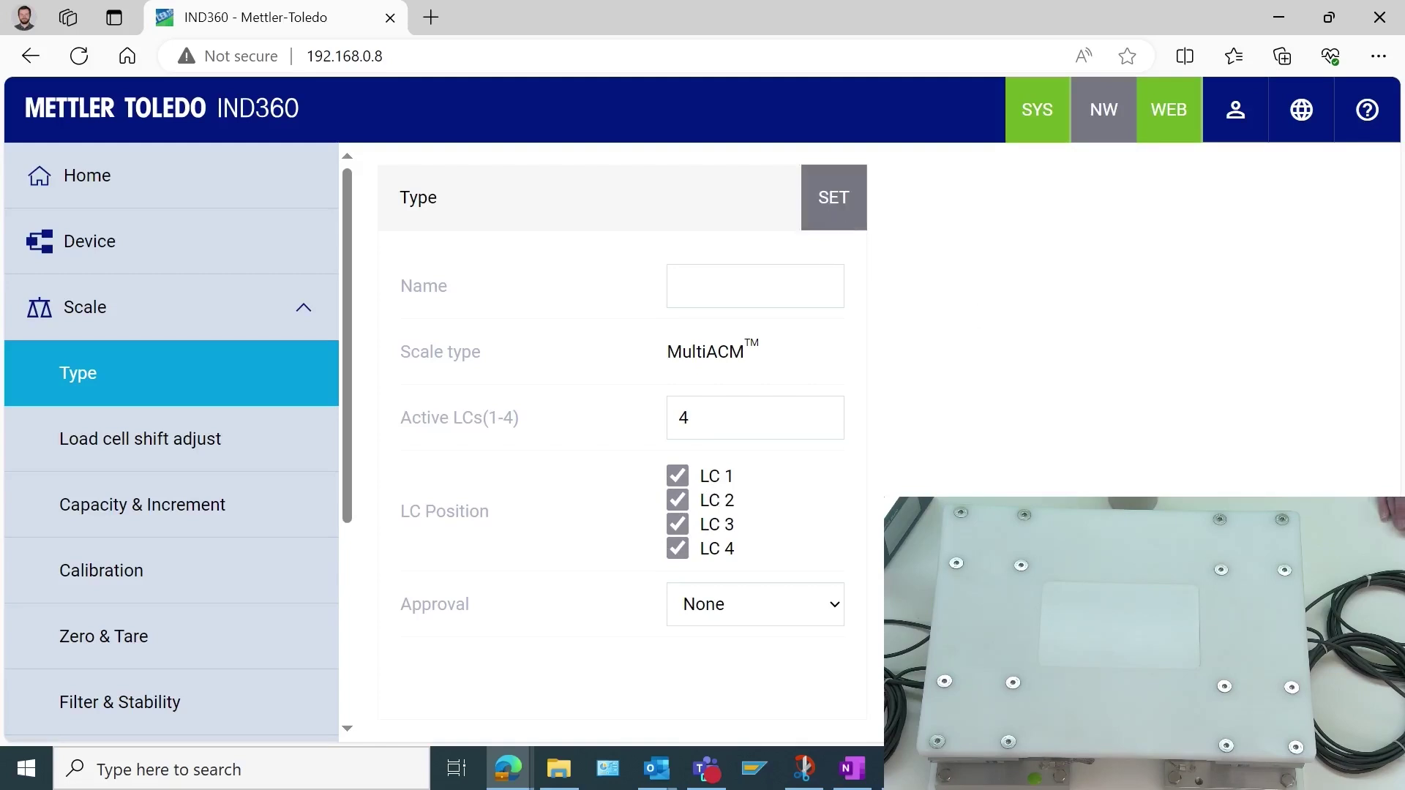
pyautogui.click(121, 461)
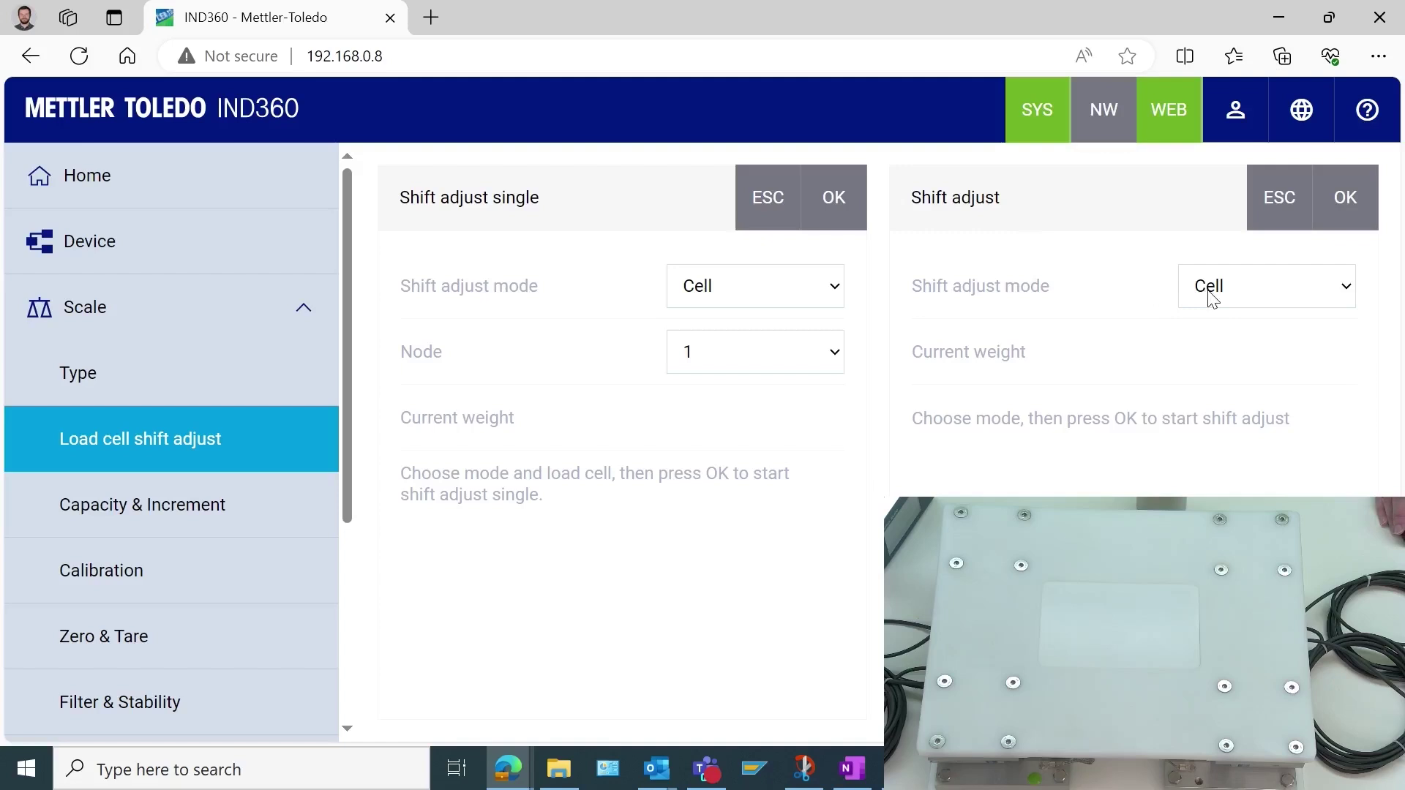
# - Start the full shift adjust in Cell mode and capture the empty-scale reading
pyautogui.click(1336, 214)
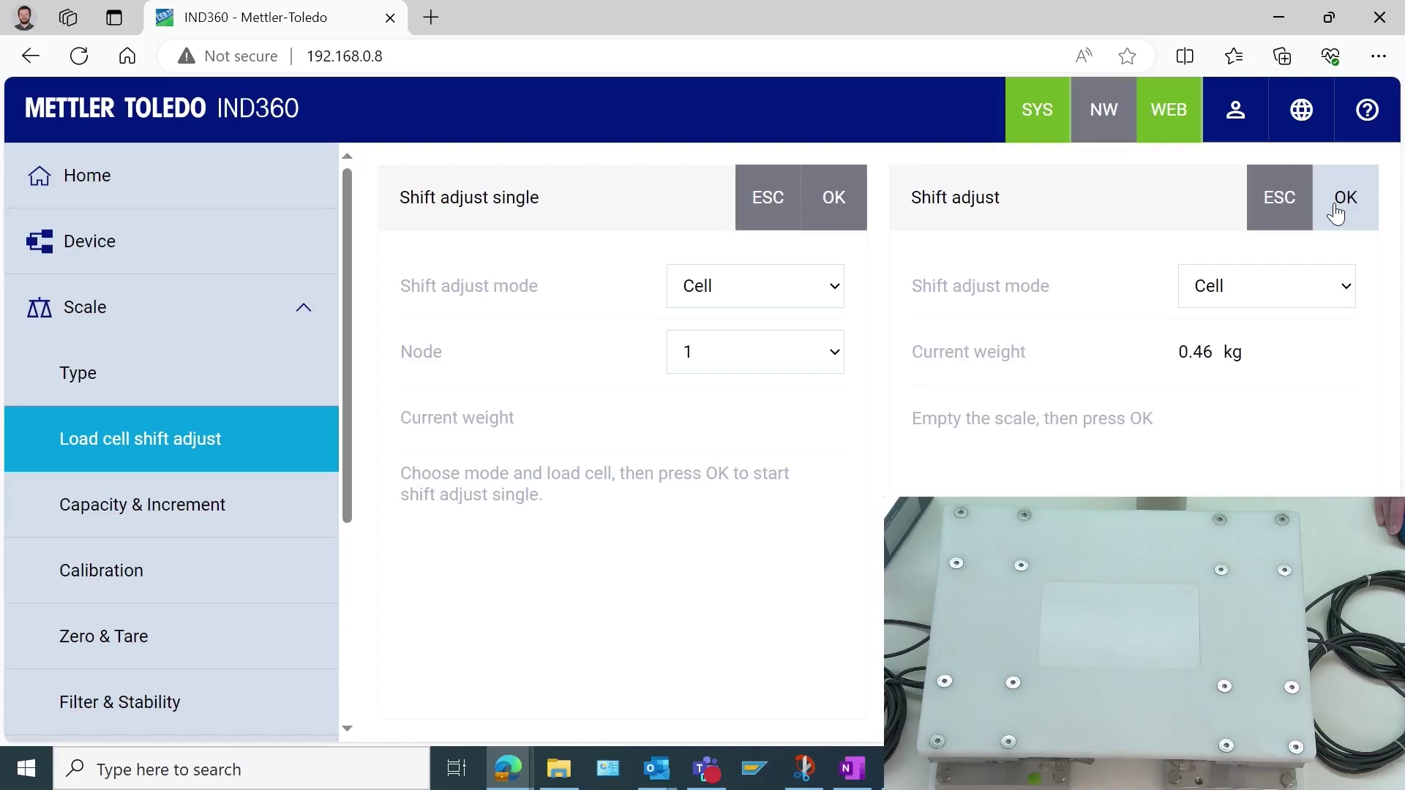
pyautogui.click(1338, 214)
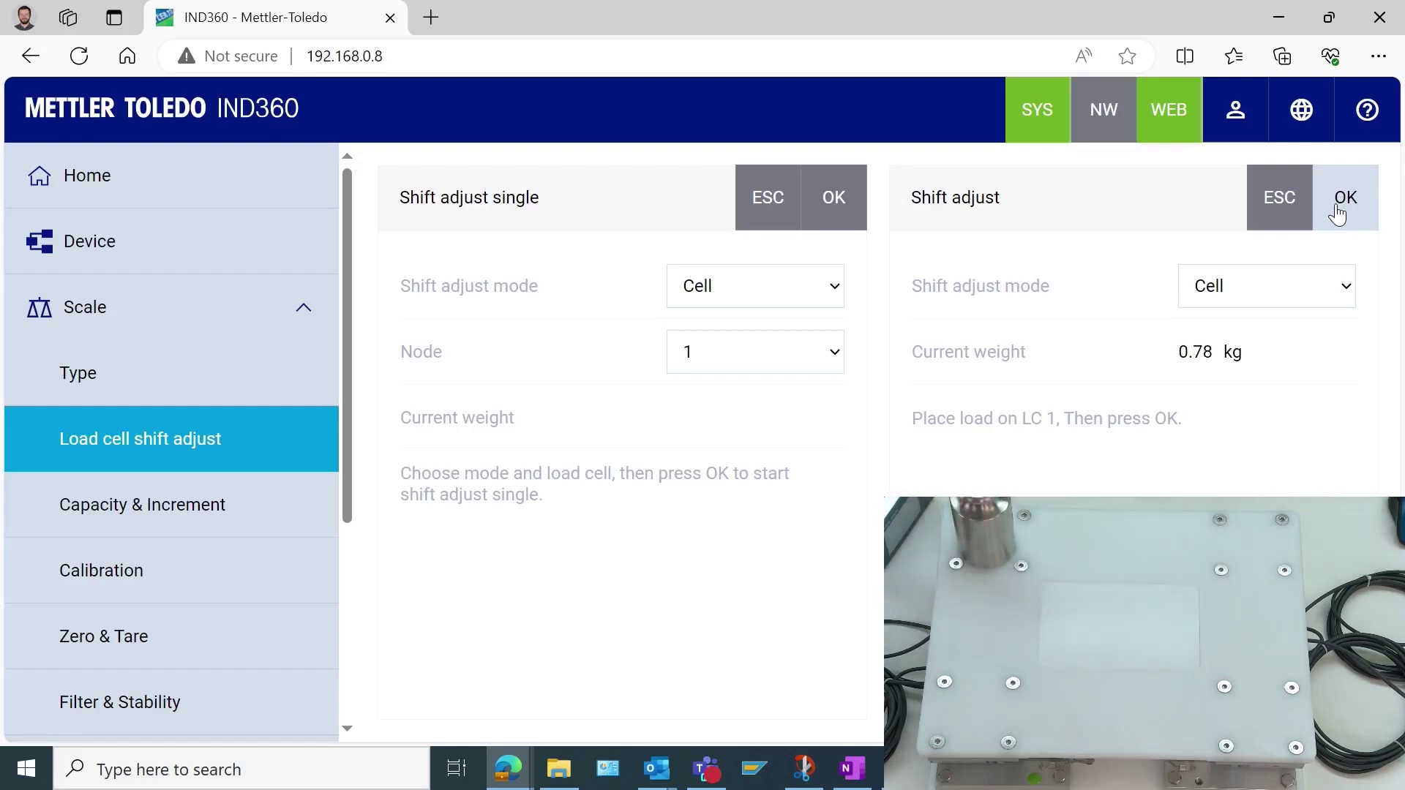
# - Confirm the test weight over LC 1, LC 2, LC 3 and LC 4, then acknowledge completion
pyautogui.click(1337, 214)
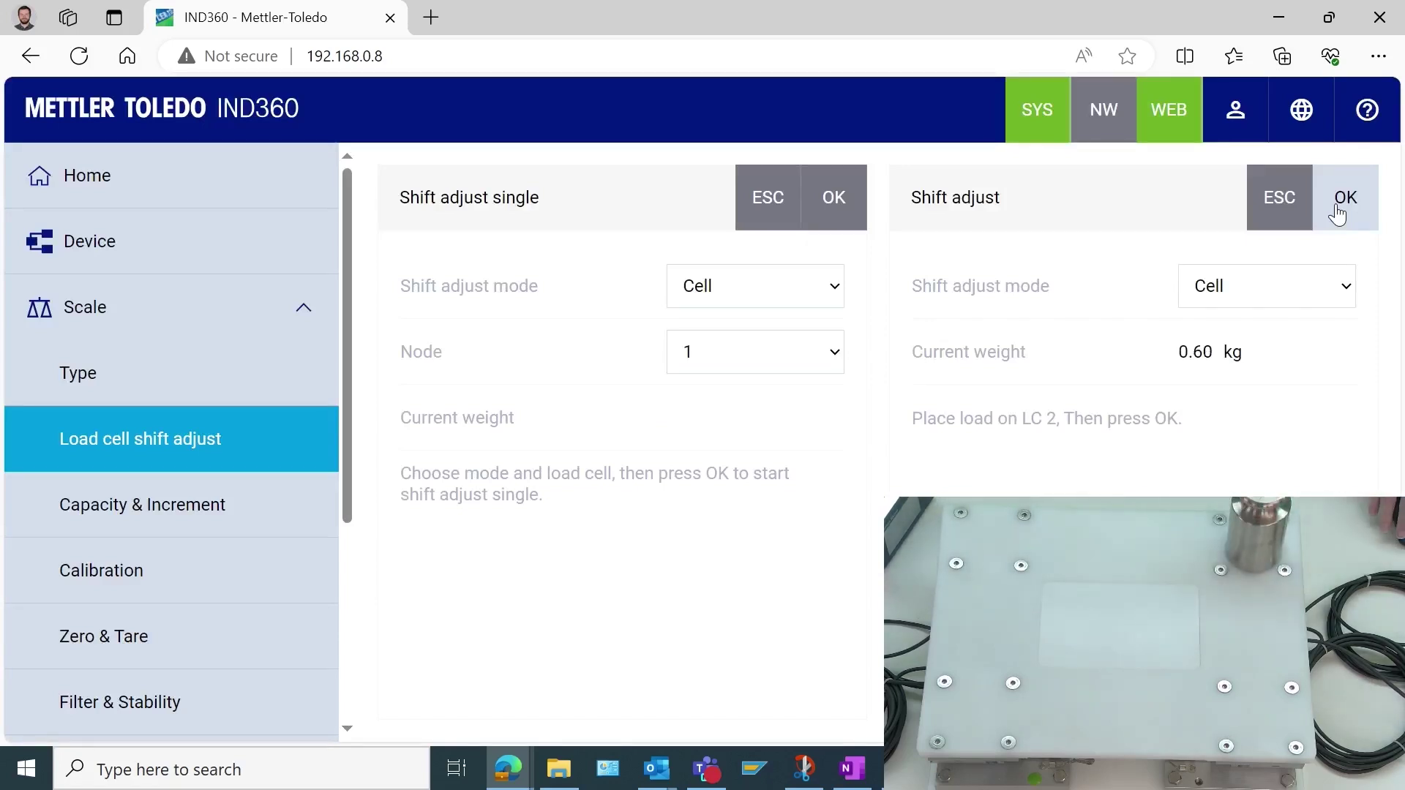
pyautogui.click(1337, 213)
pyautogui.click(1337, 214)
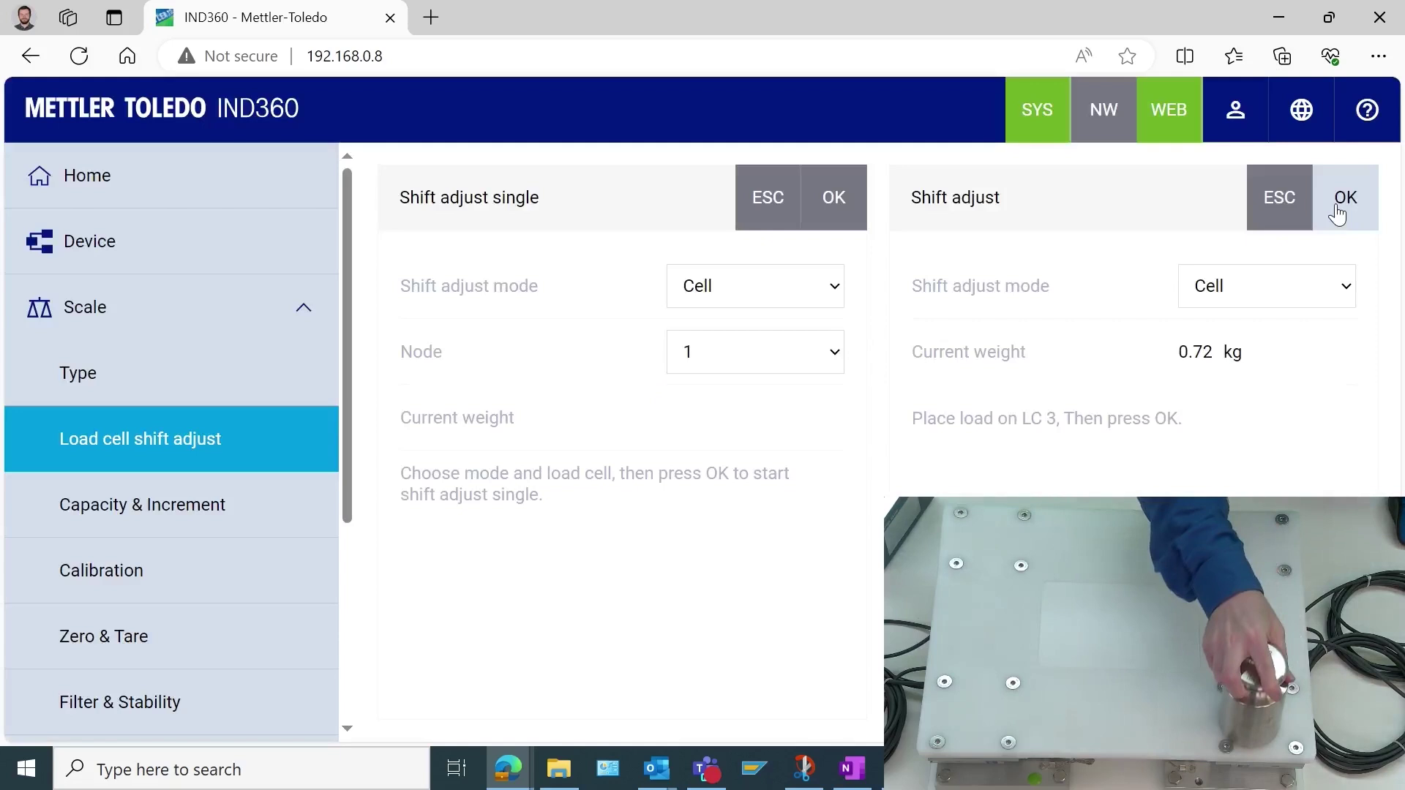
pyautogui.click(1336, 213)
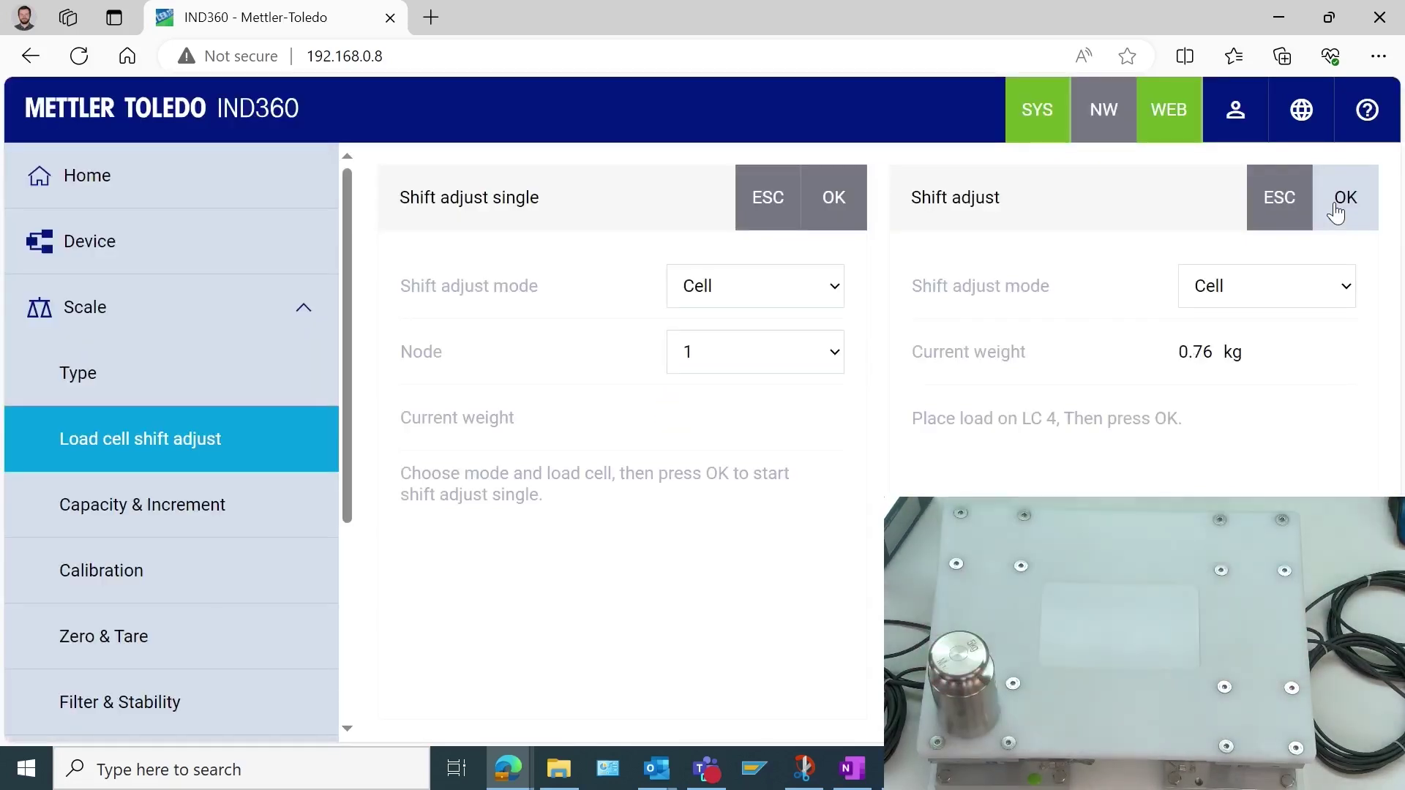
pyautogui.click(1336, 213)
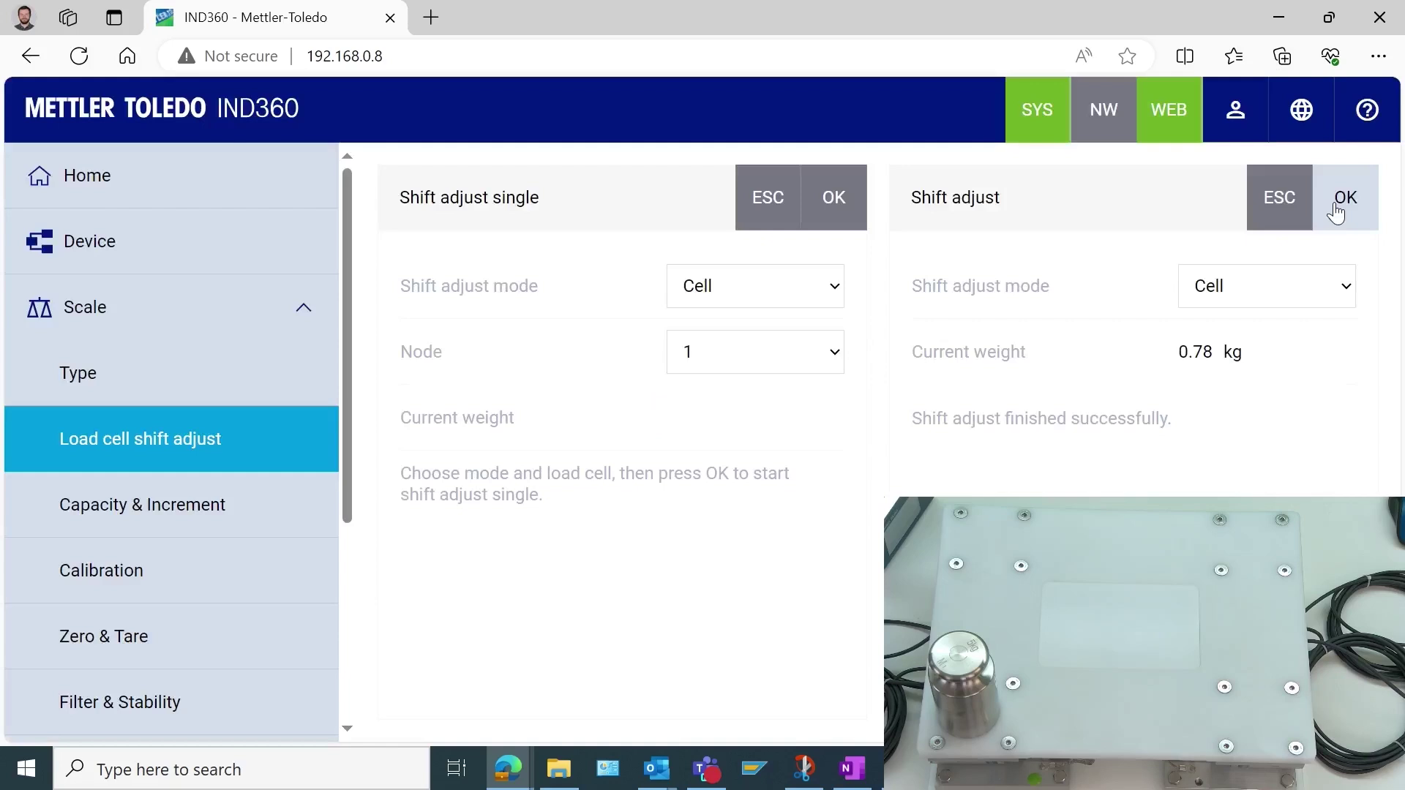
pyautogui.click(1336, 213)
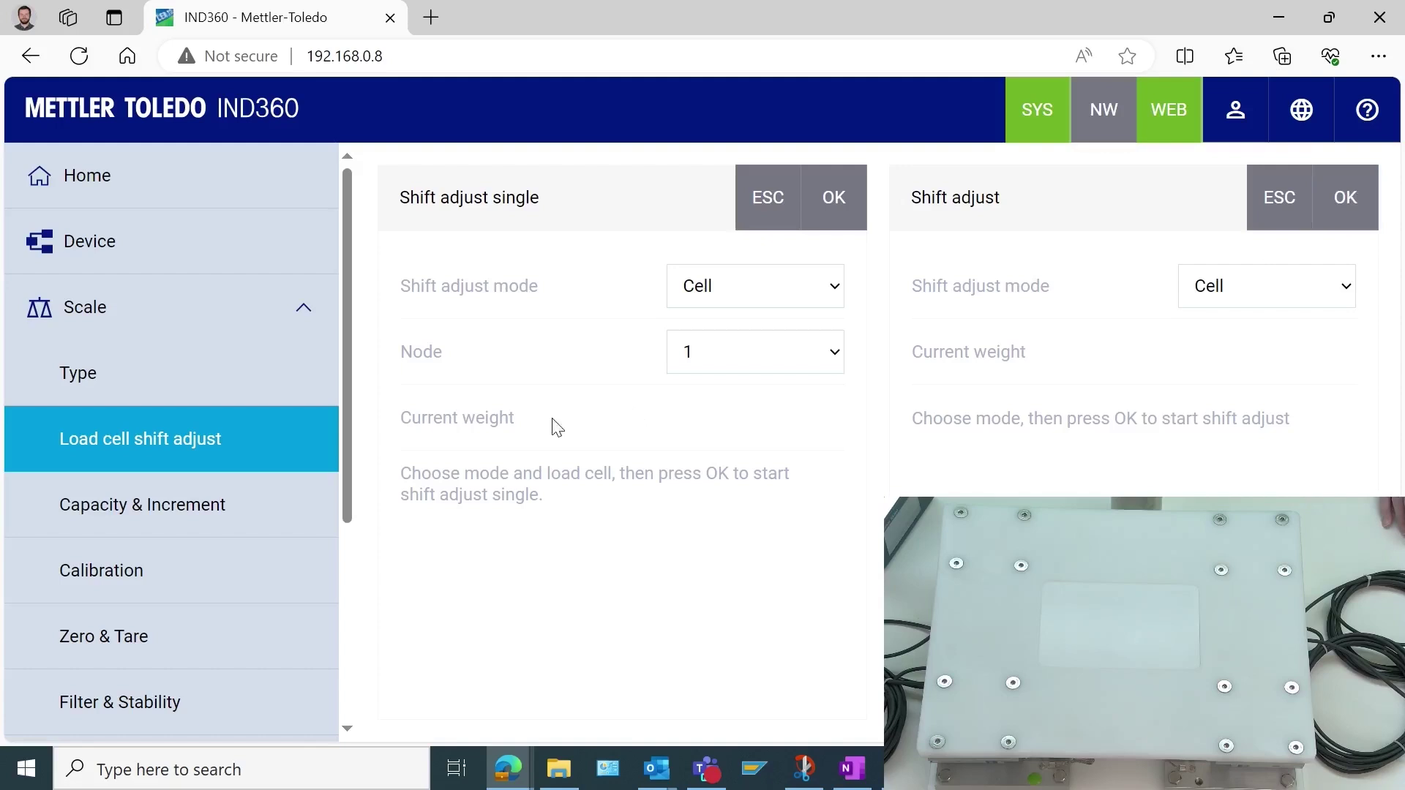
# - Set primary units to lb, capacity 100 and increment 0.01 lb, and apply
pyautogui.click(267, 509)
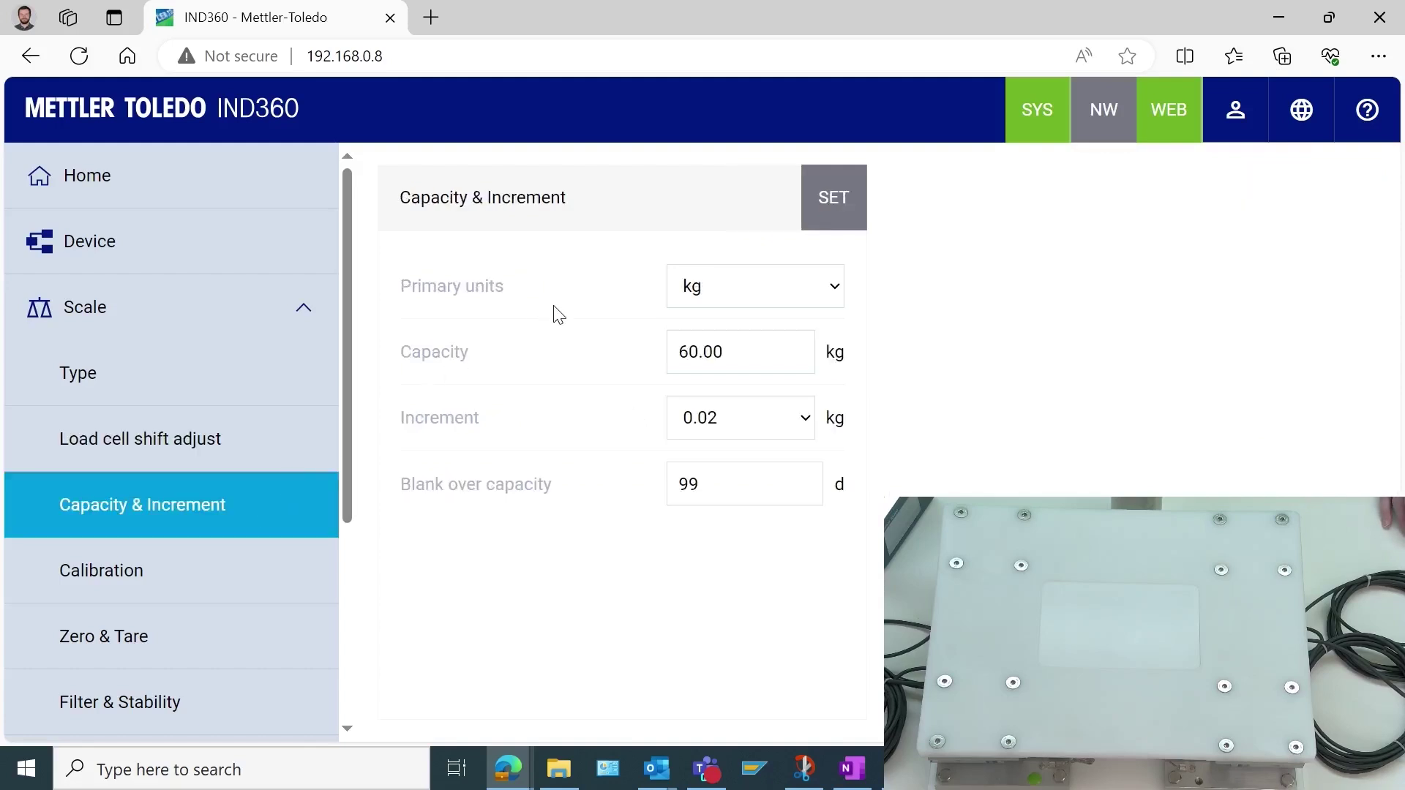
pyautogui.click(722, 290)
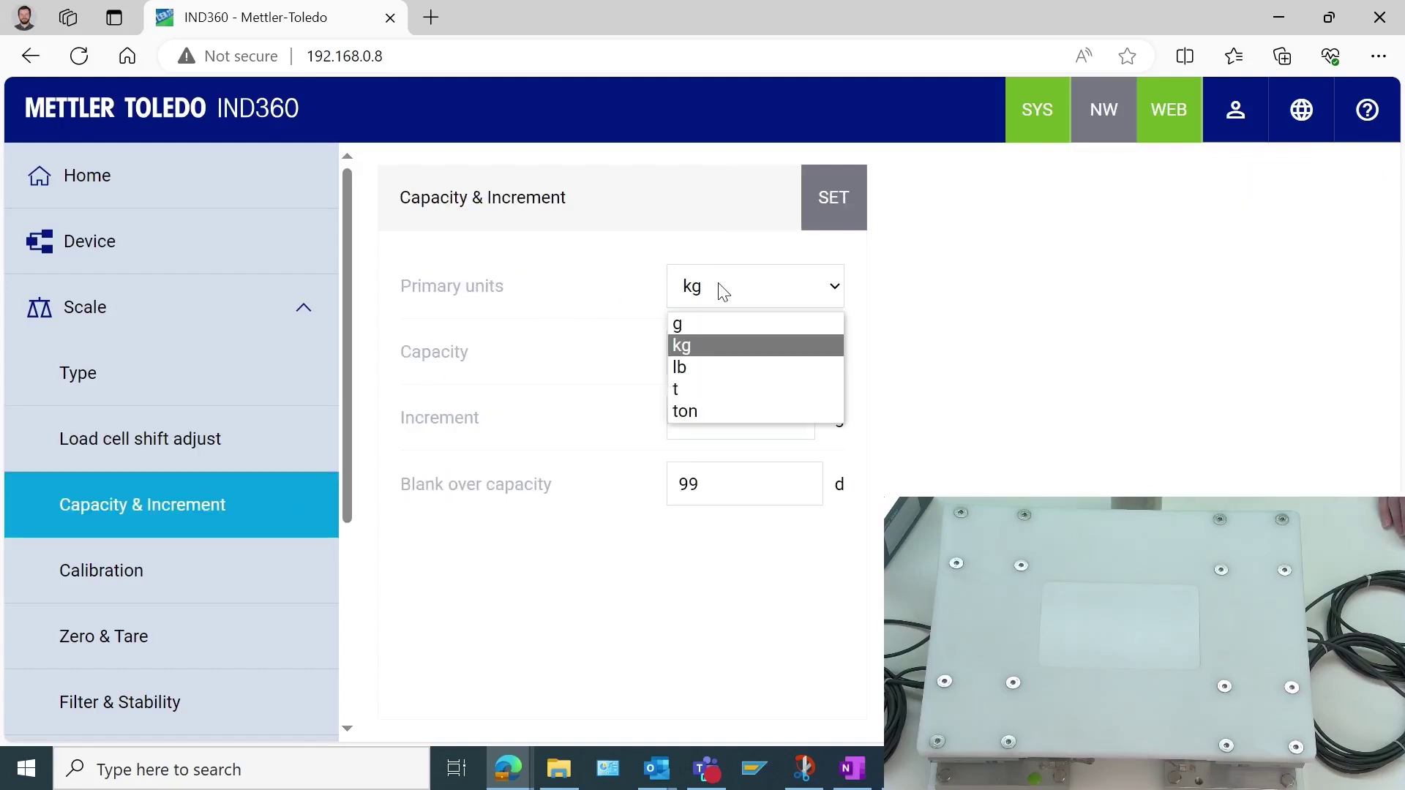
pyautogui.click(721, 370)
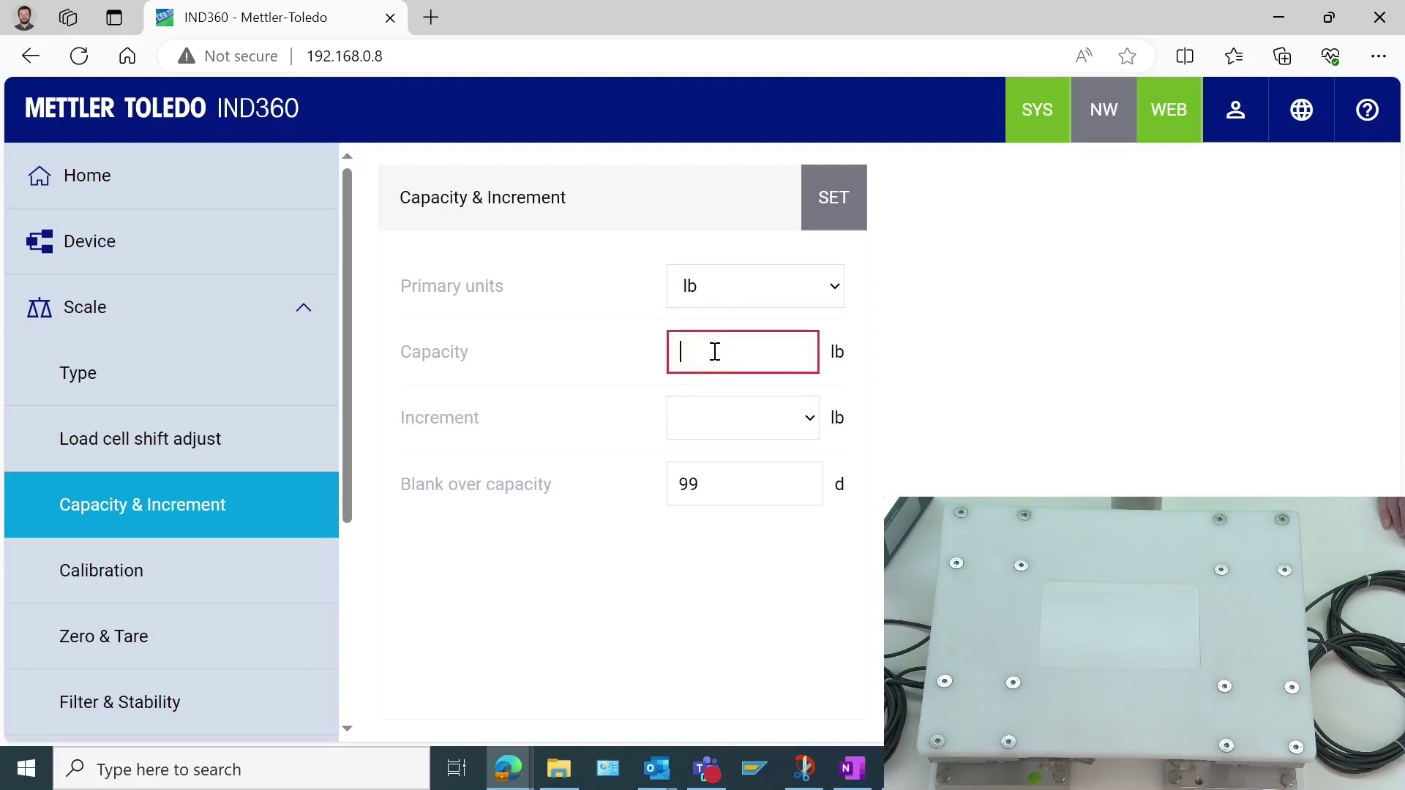
pyautogui.write('100')
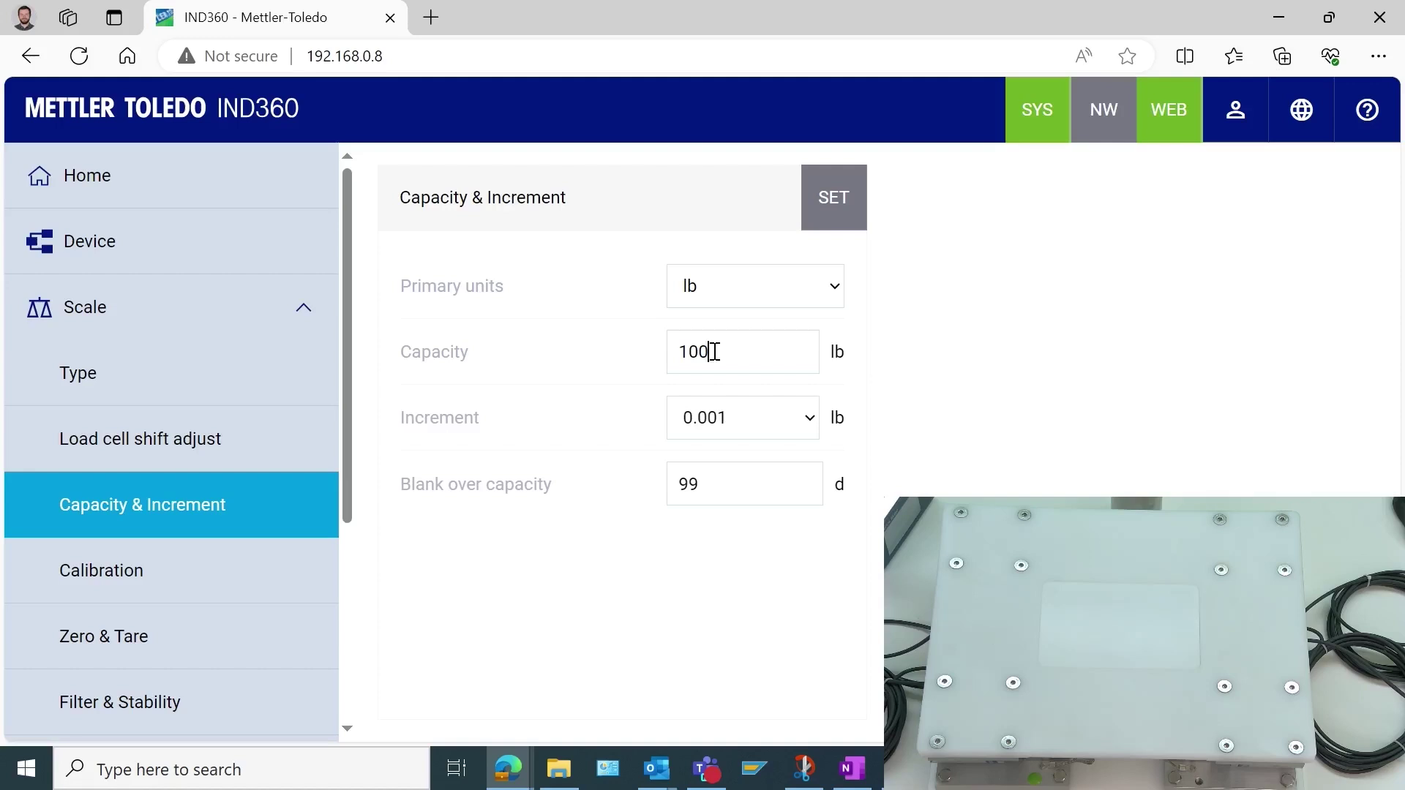
pyautogui.click(799, 421)
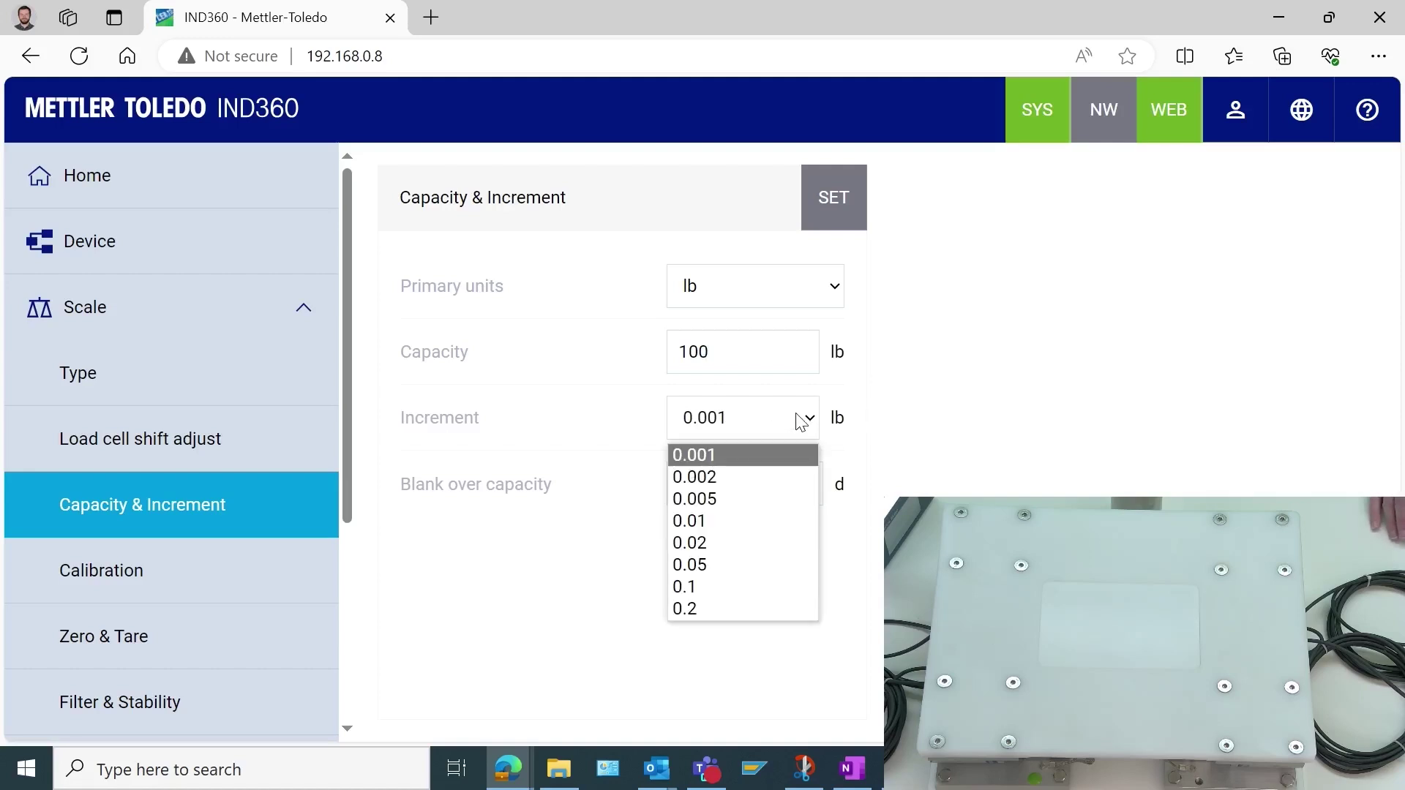
pyautogui.click(767, 521)
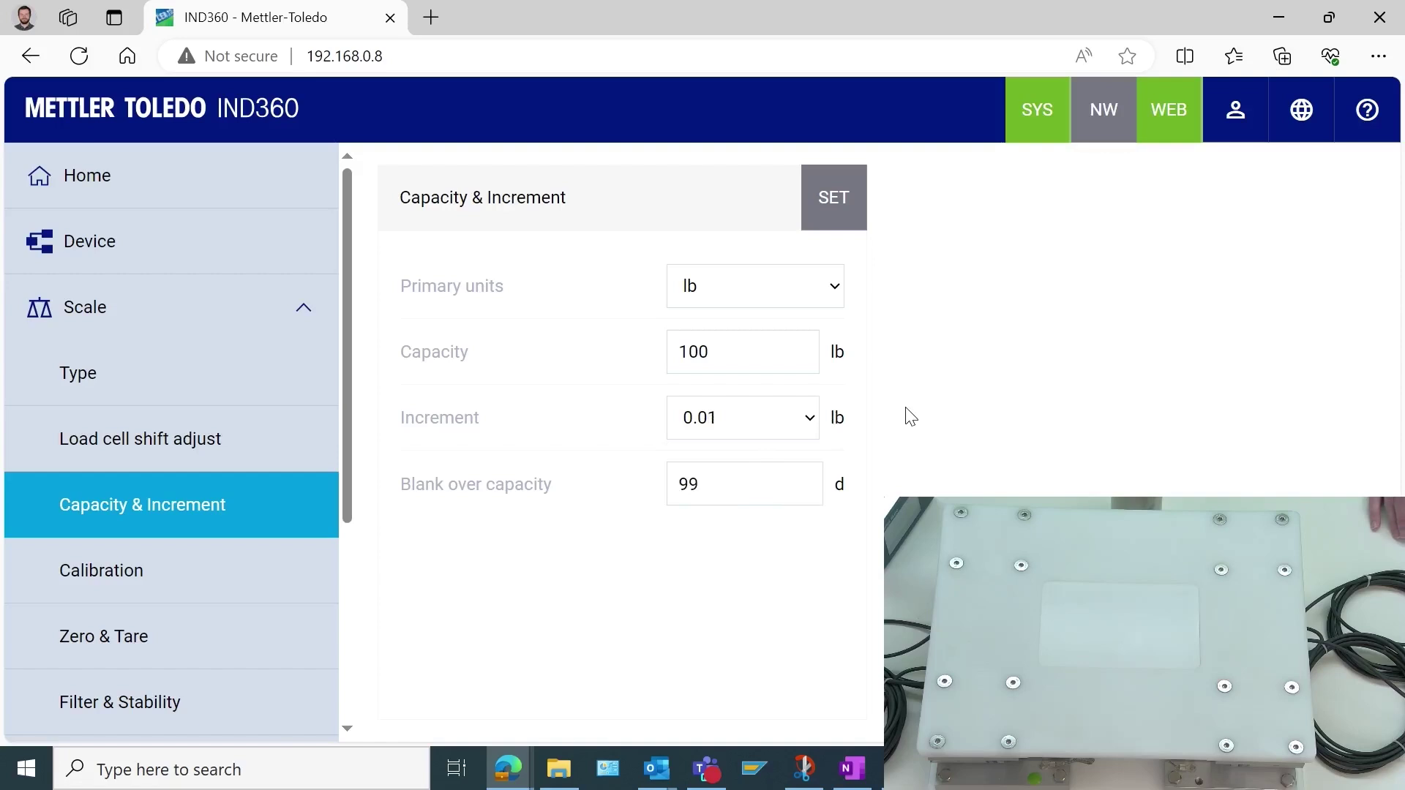
pyautogui.click(845, 216)
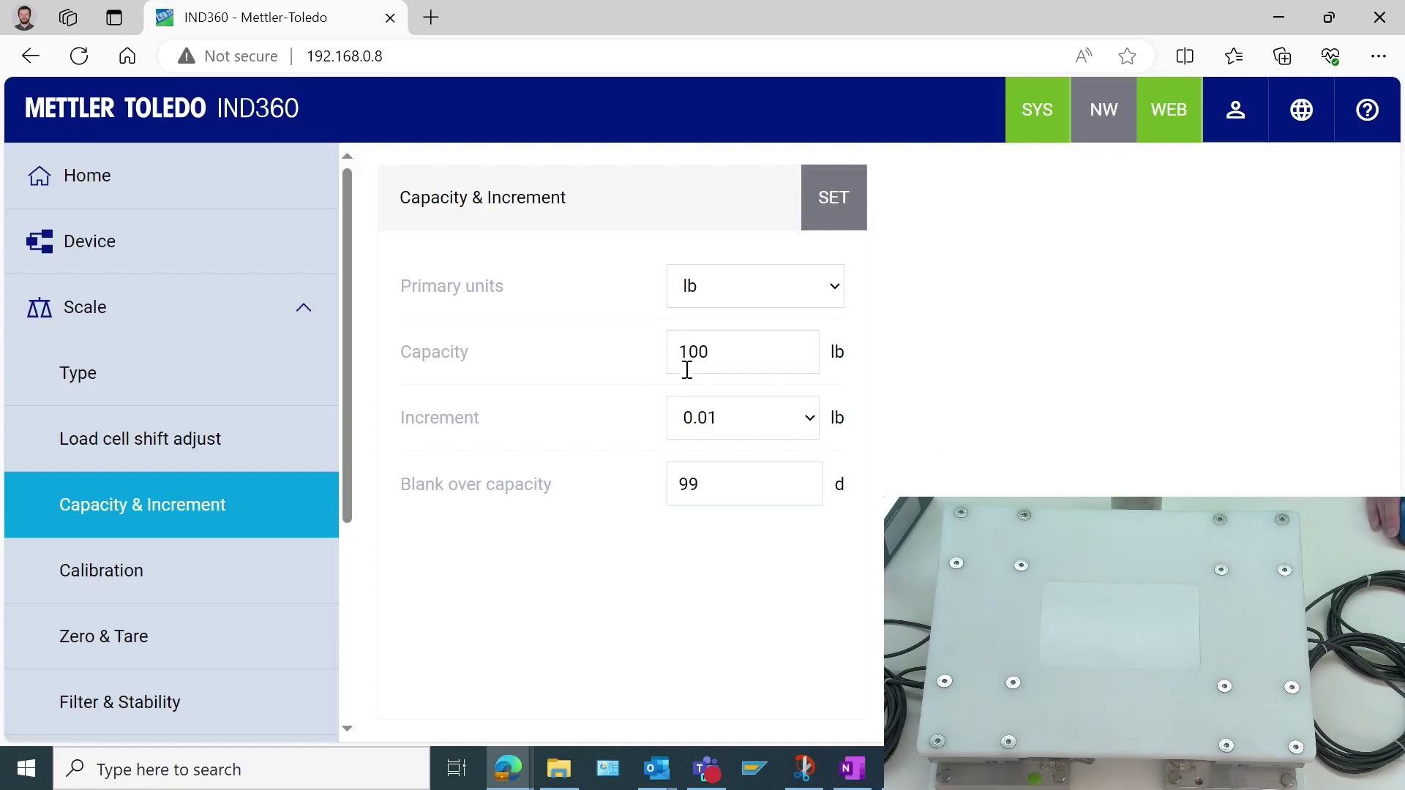
# - Change the calibration GEO code to 16, keep kg as calibration unit, and save
pyautogui.click(141, 570)
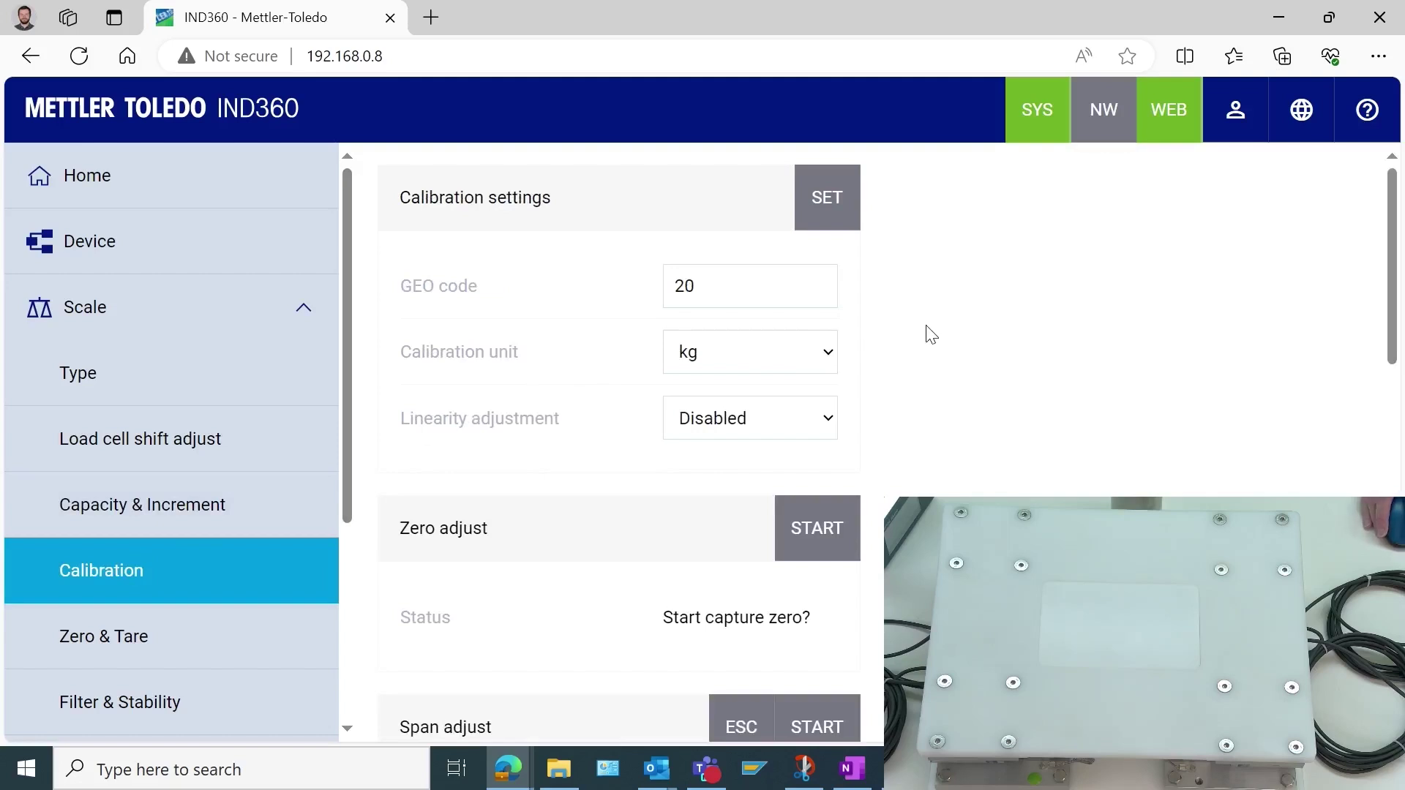
pyautogui.scroll(-1, 868, 289)
pyautogui.scroll(1, 761, 245)
pyautogui.doubleClick(720, 288)
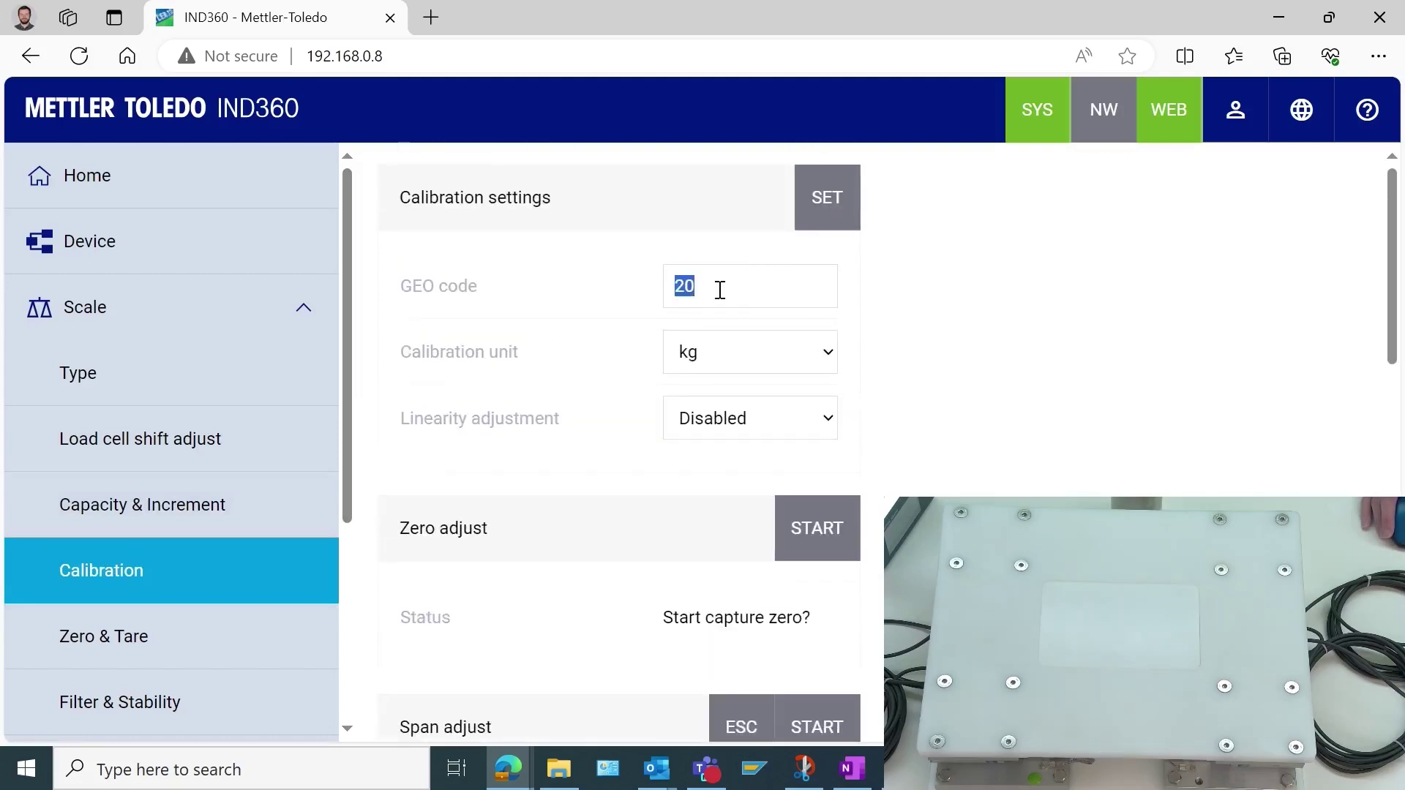
pyautogui.write('16')
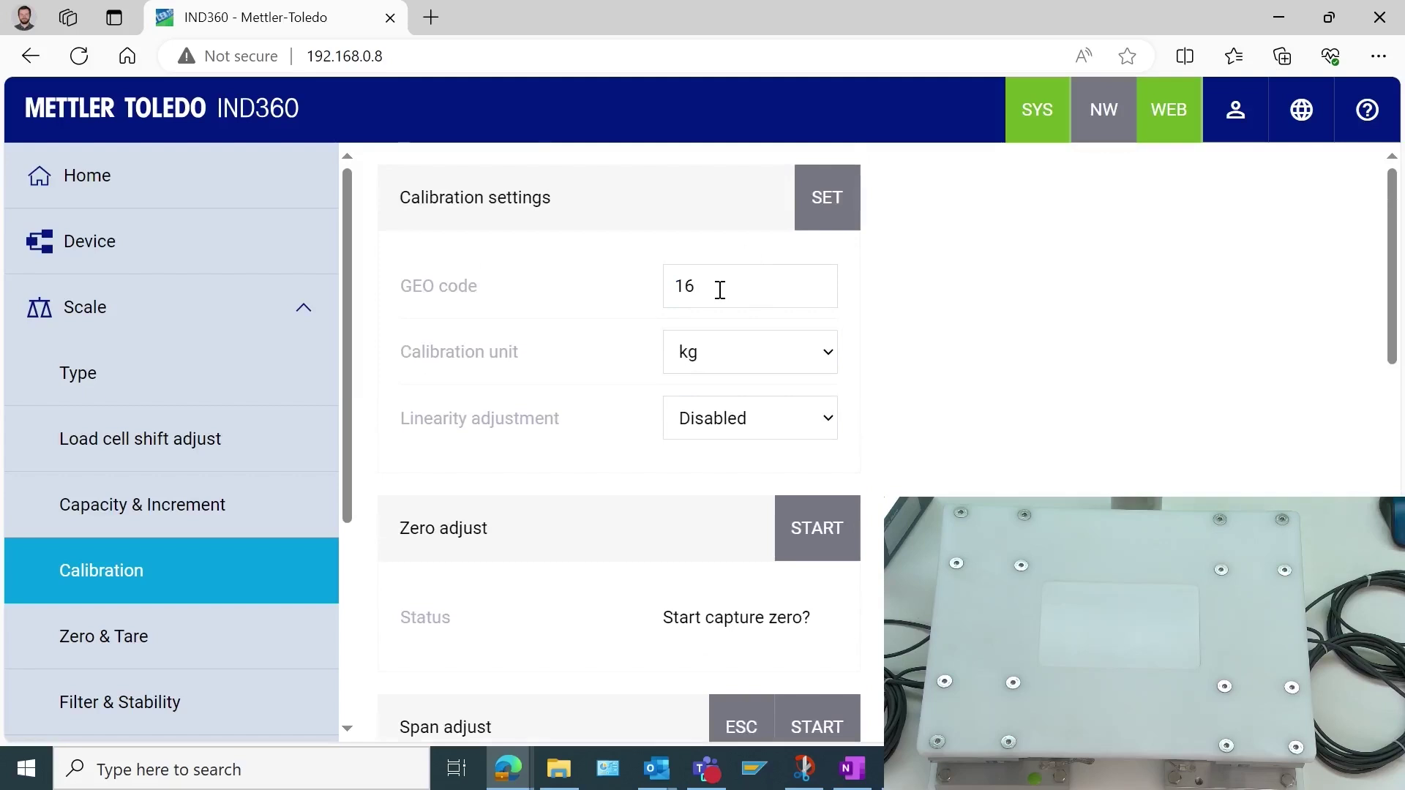
pyautogui.click(753, 359)
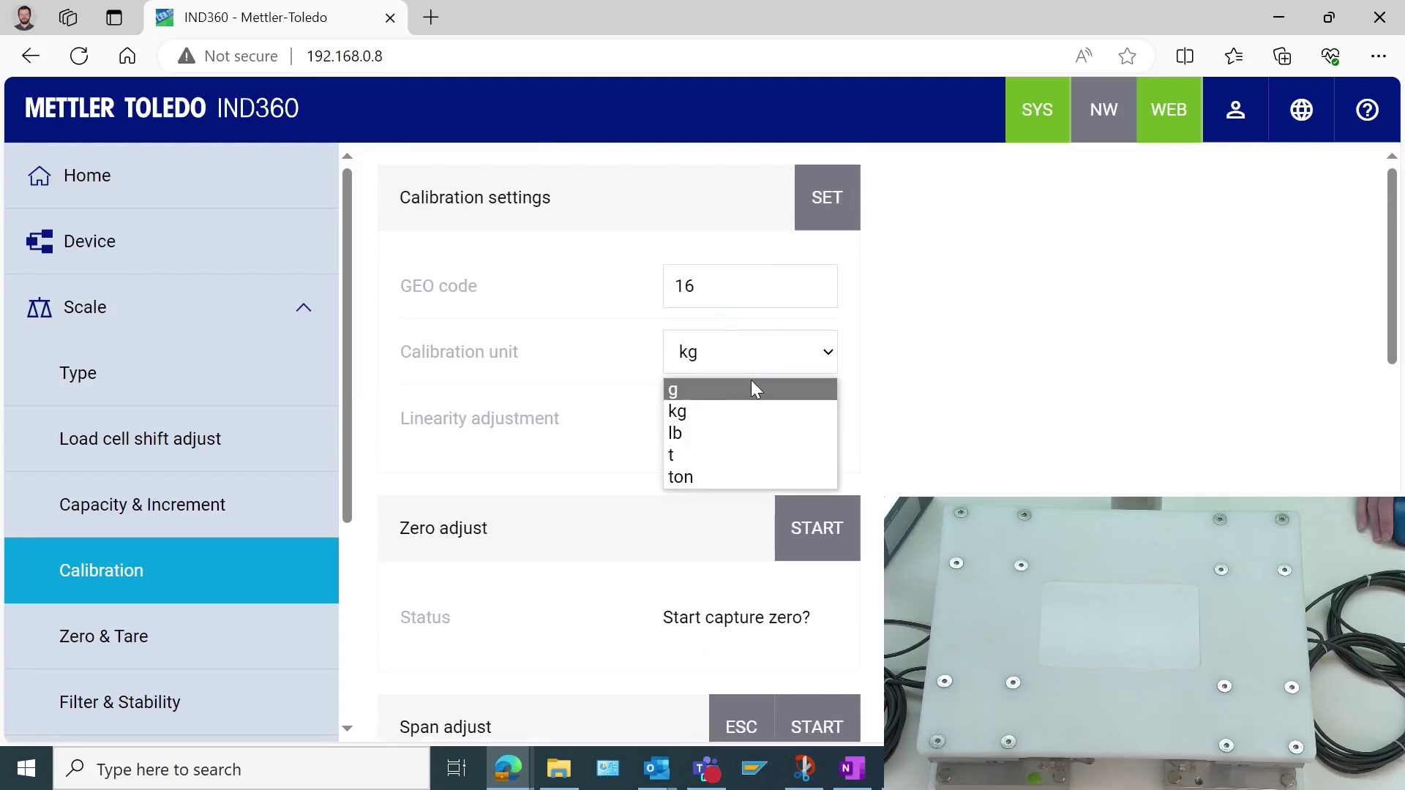
pyautogui.click(753, 410)
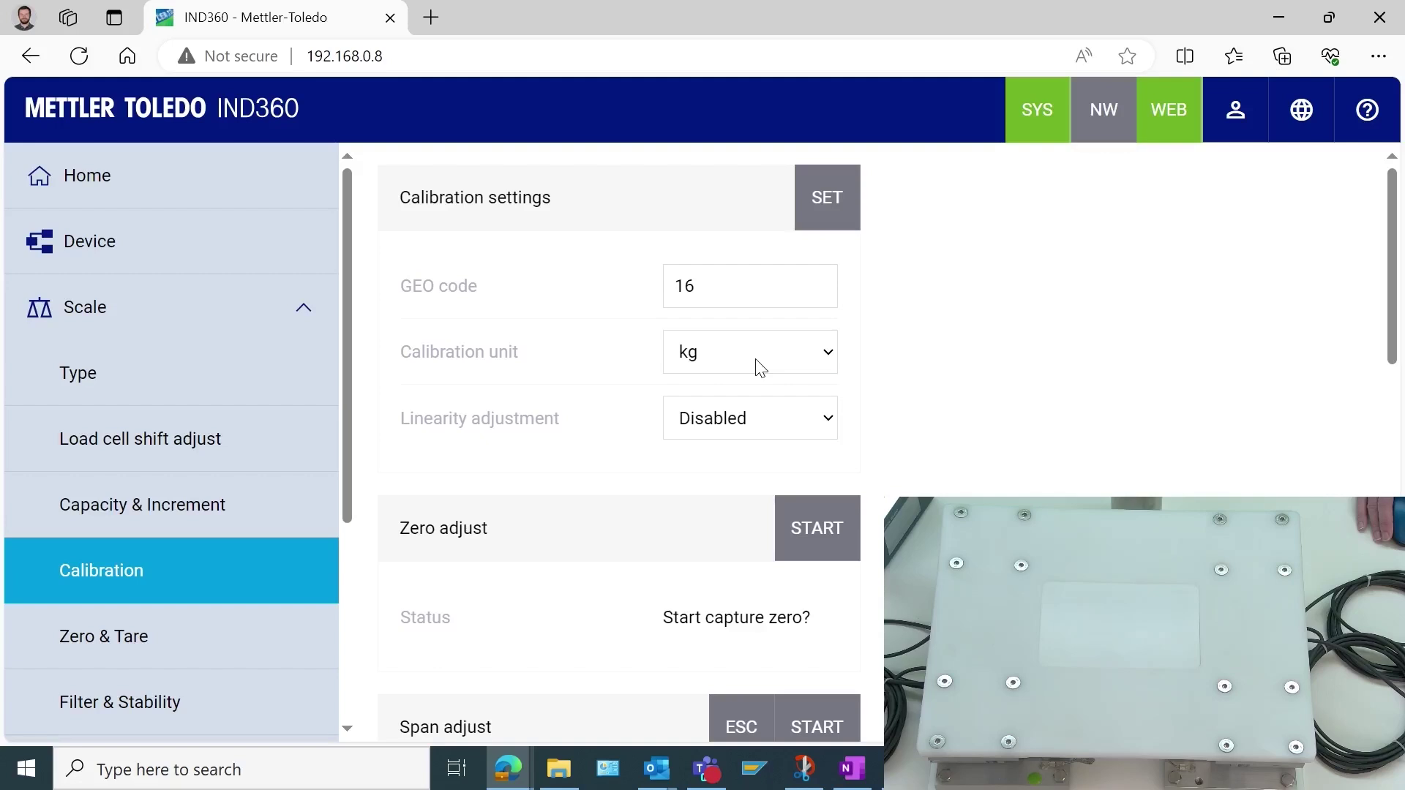
pyautogui.click(840, 204)
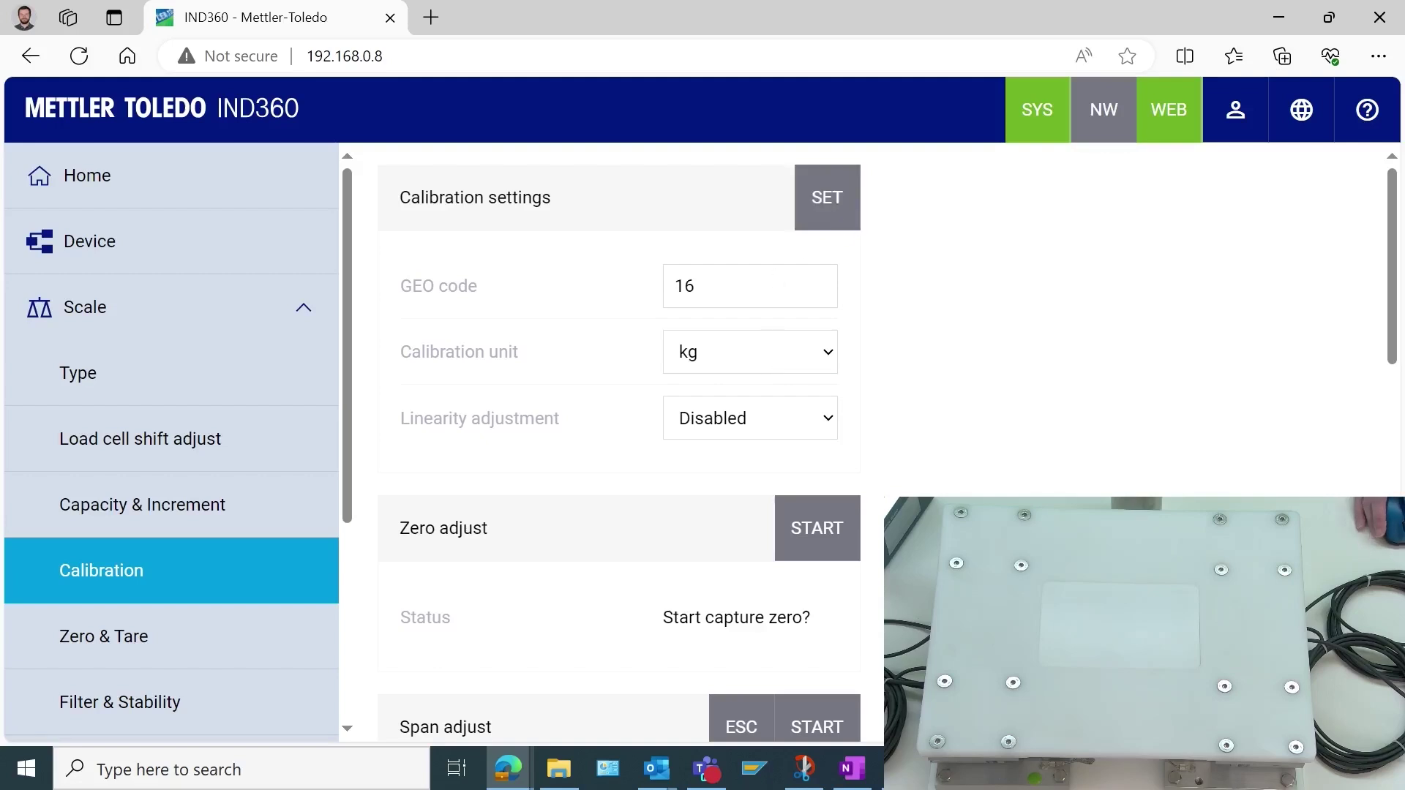
pyautogui.scroll(-2, 997, 352)
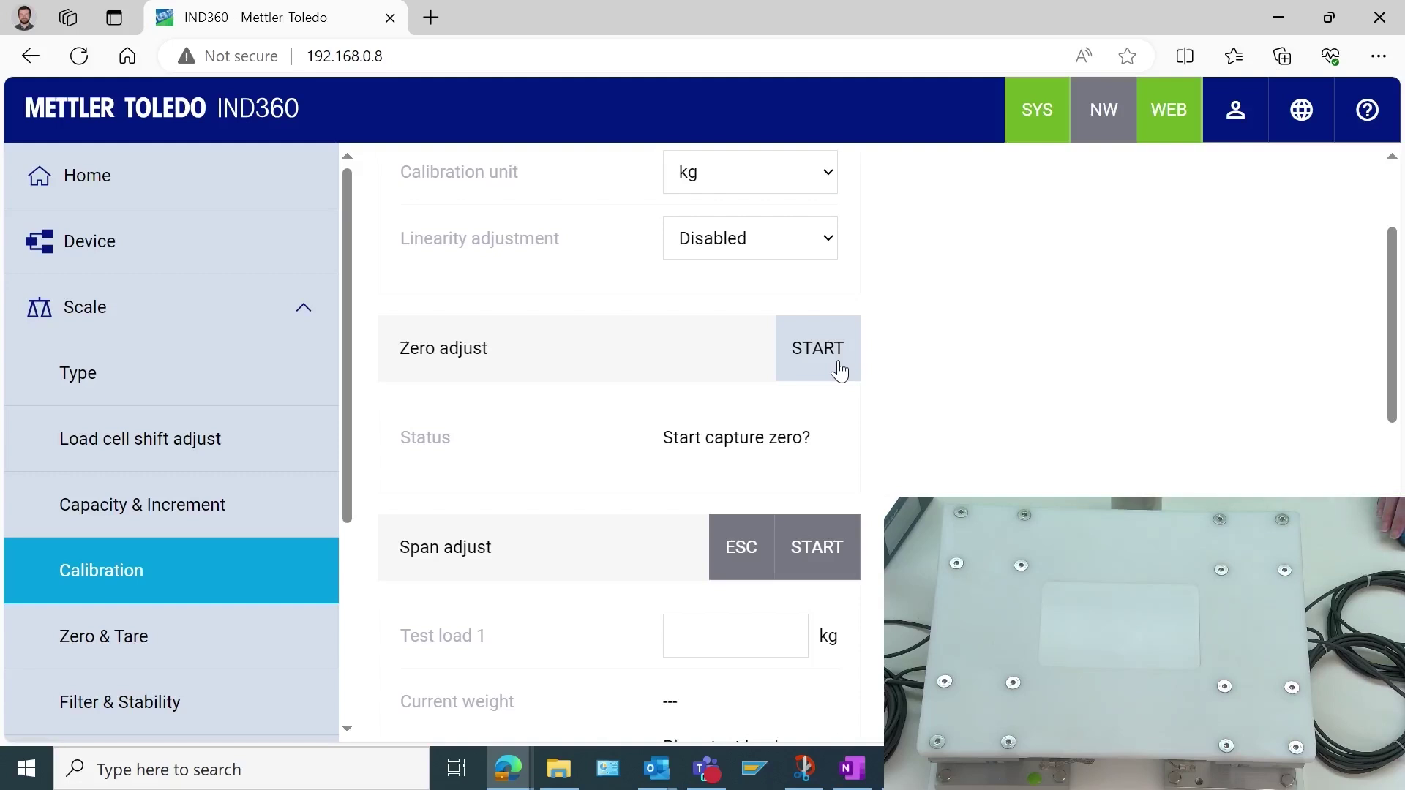
# - Run zero adjust capture with the scale platform empty
pyautogui.click(838, 370)
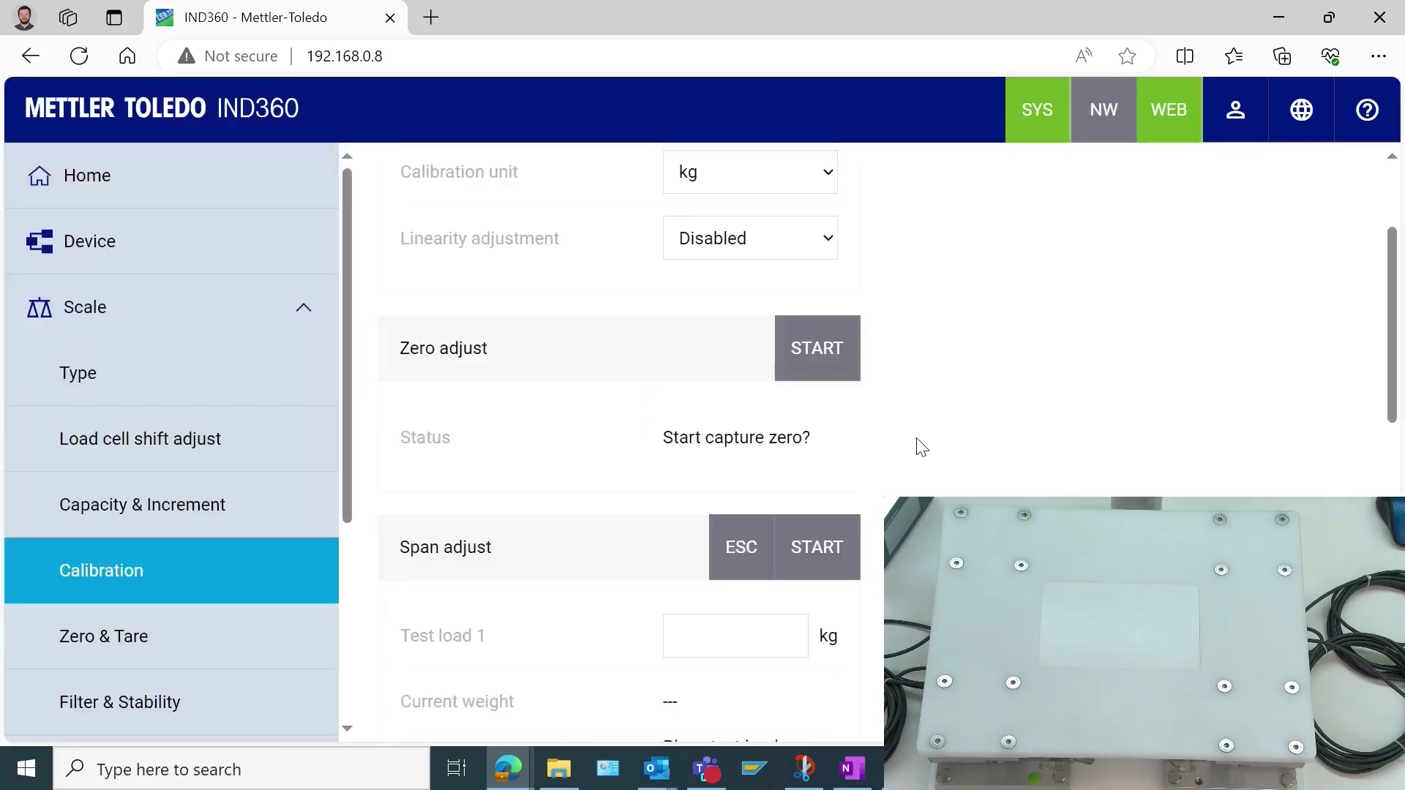
pyautogui.scroll(-2, 921, 447)
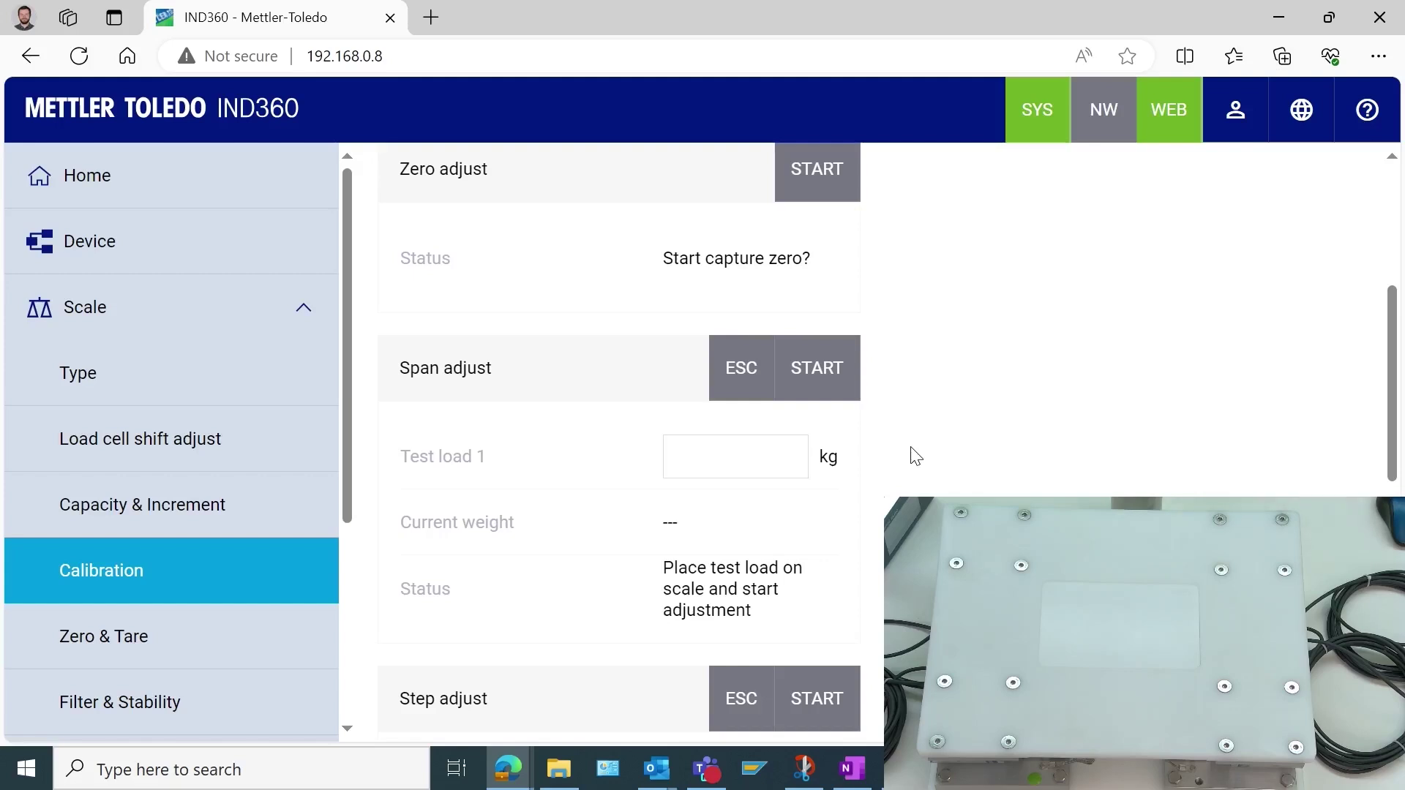
# - Enter a 5 kg test load, run the span adjust, and finish it with DONE
pyautogui.click(741, 460)
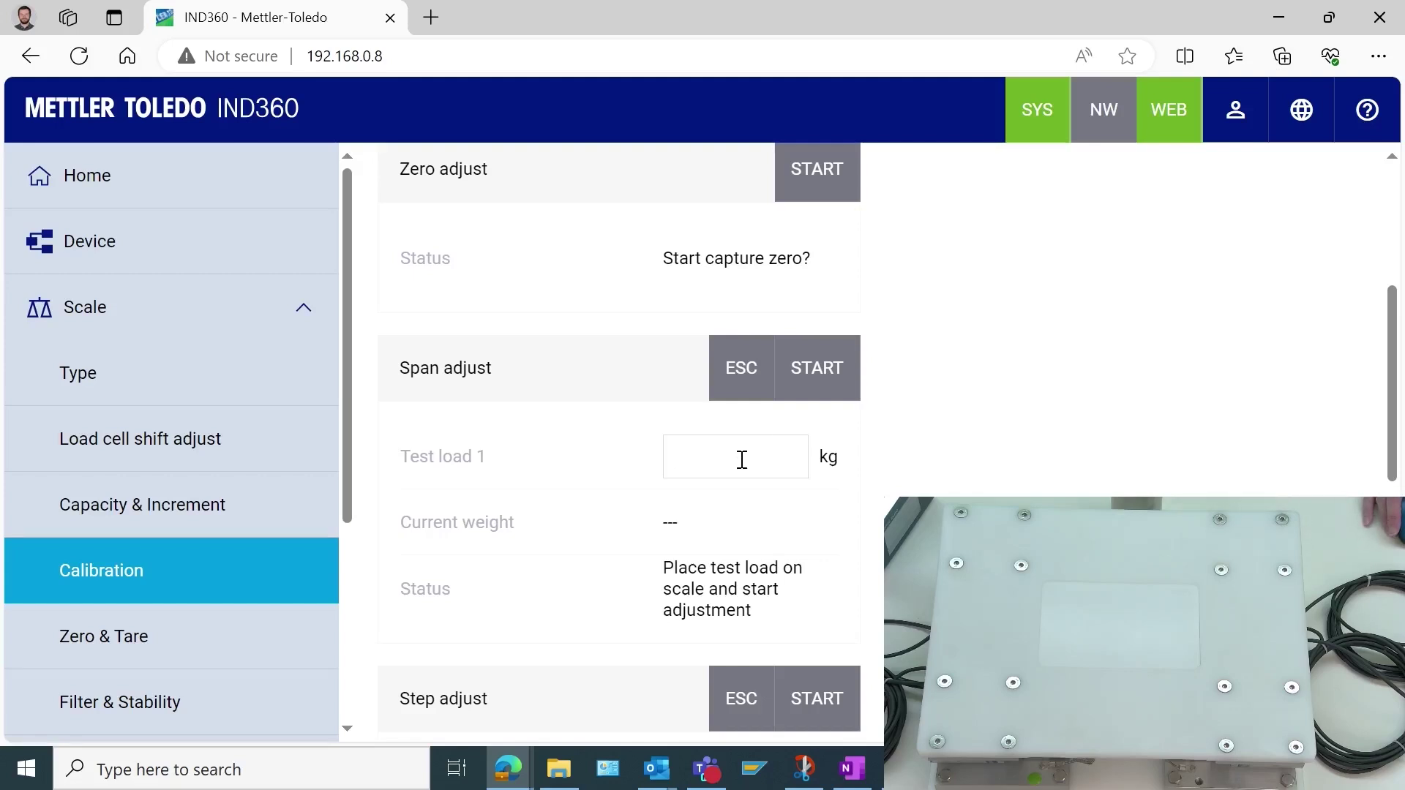
pyautogui.write('5')
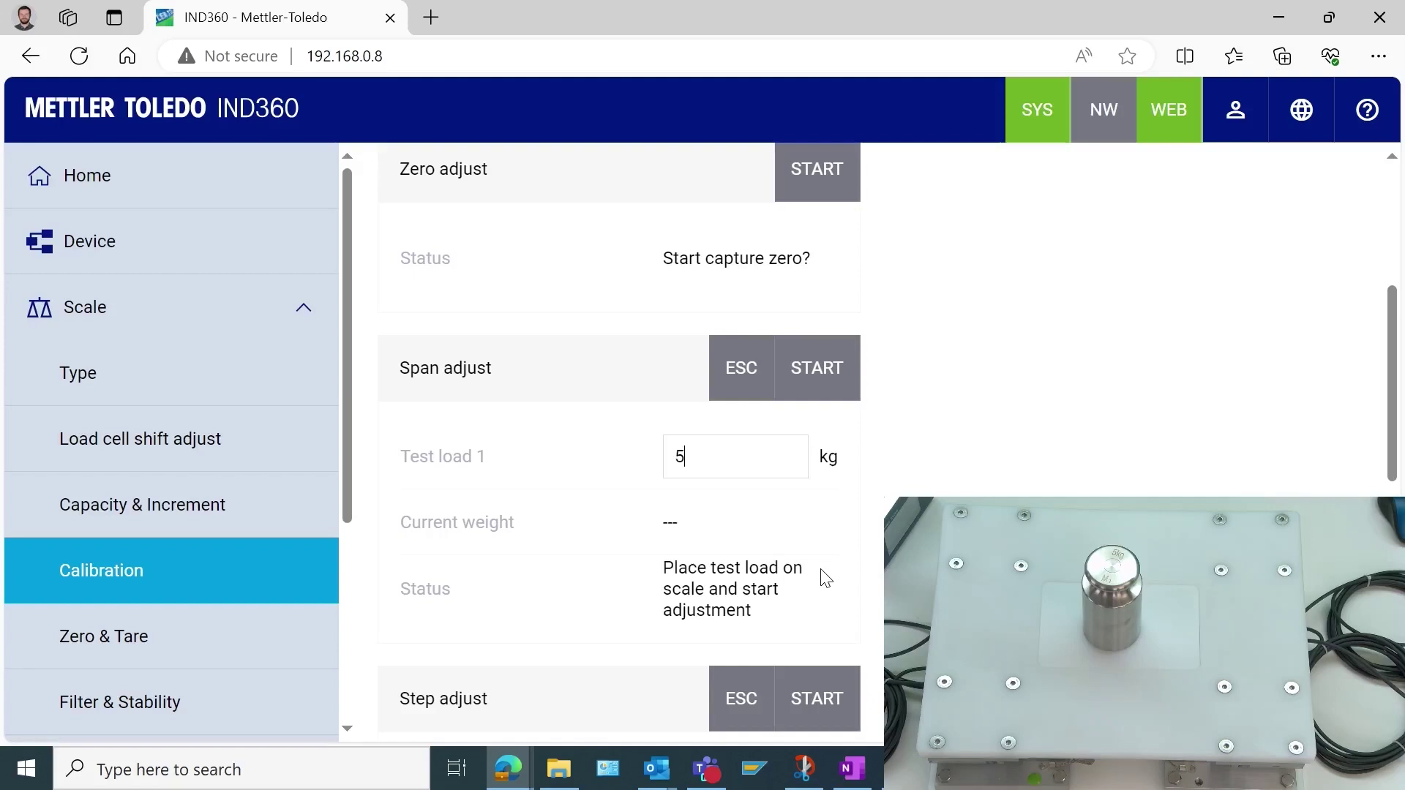
pyautogui.click(834, 371)
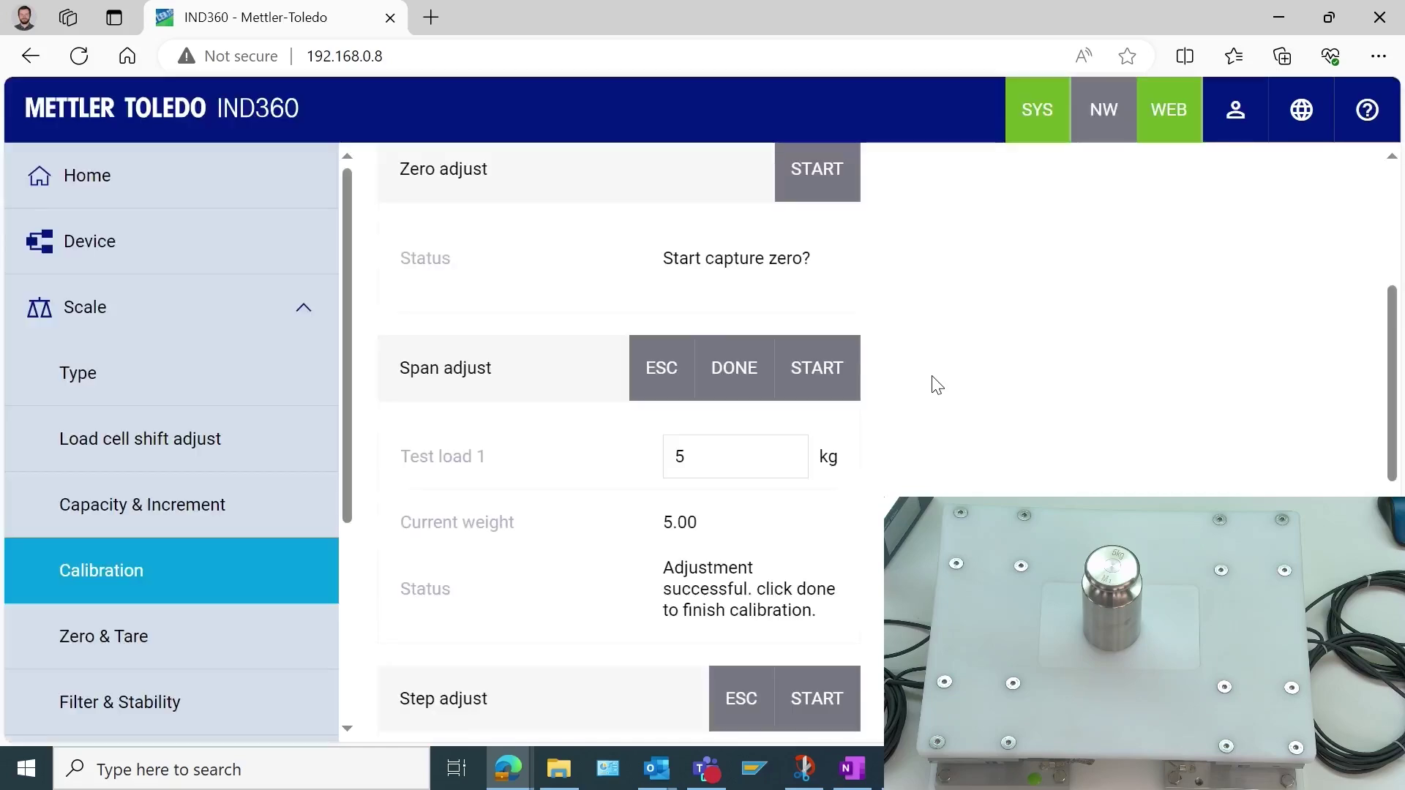
pyautogui.click(744, 382)
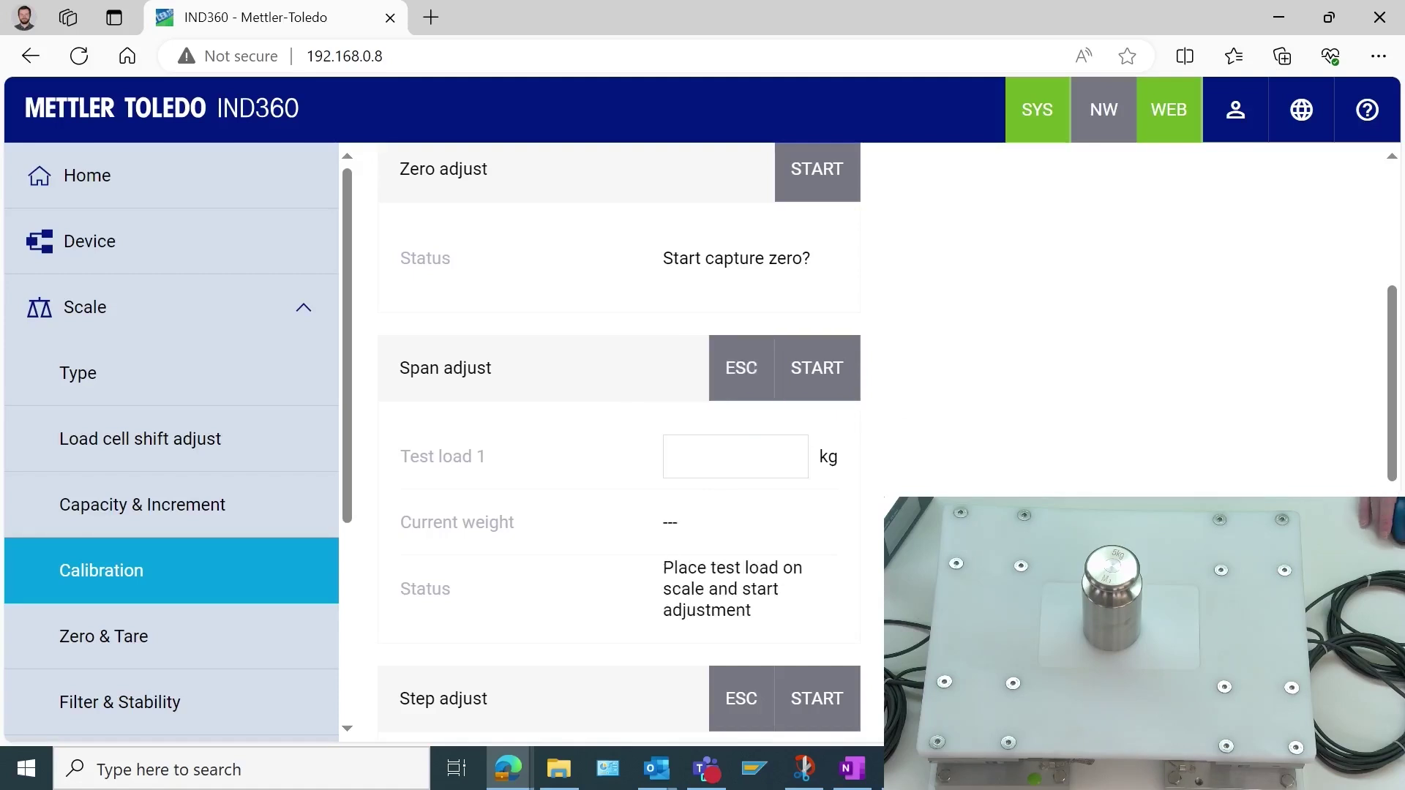
# - Open the Maintenance Configure/View page from the sidebar
pyautogui.scroll(-6, 812, 536)
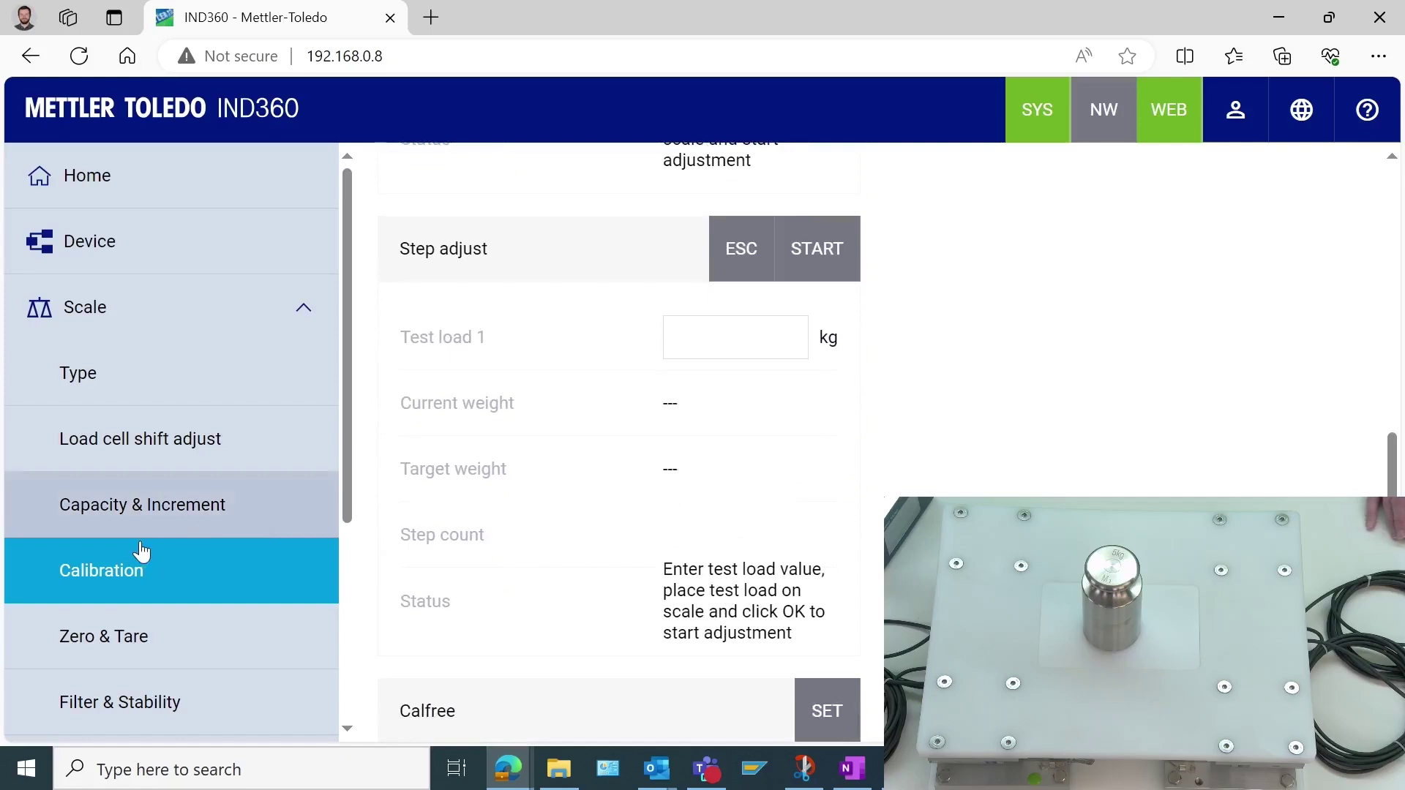
pyautogui.scroll(-2, 139, 563)
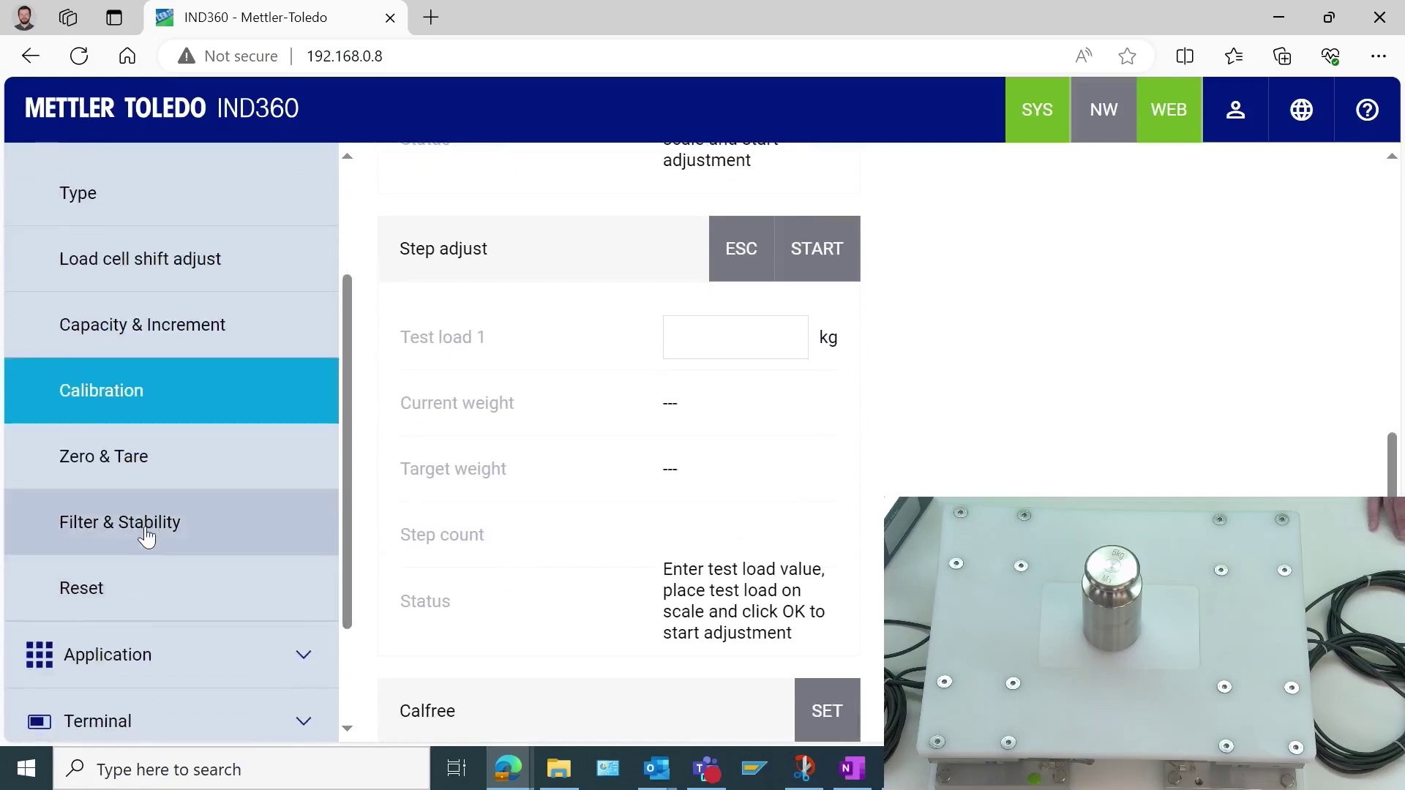
pyautogui.scroll(-2, 145, 537)
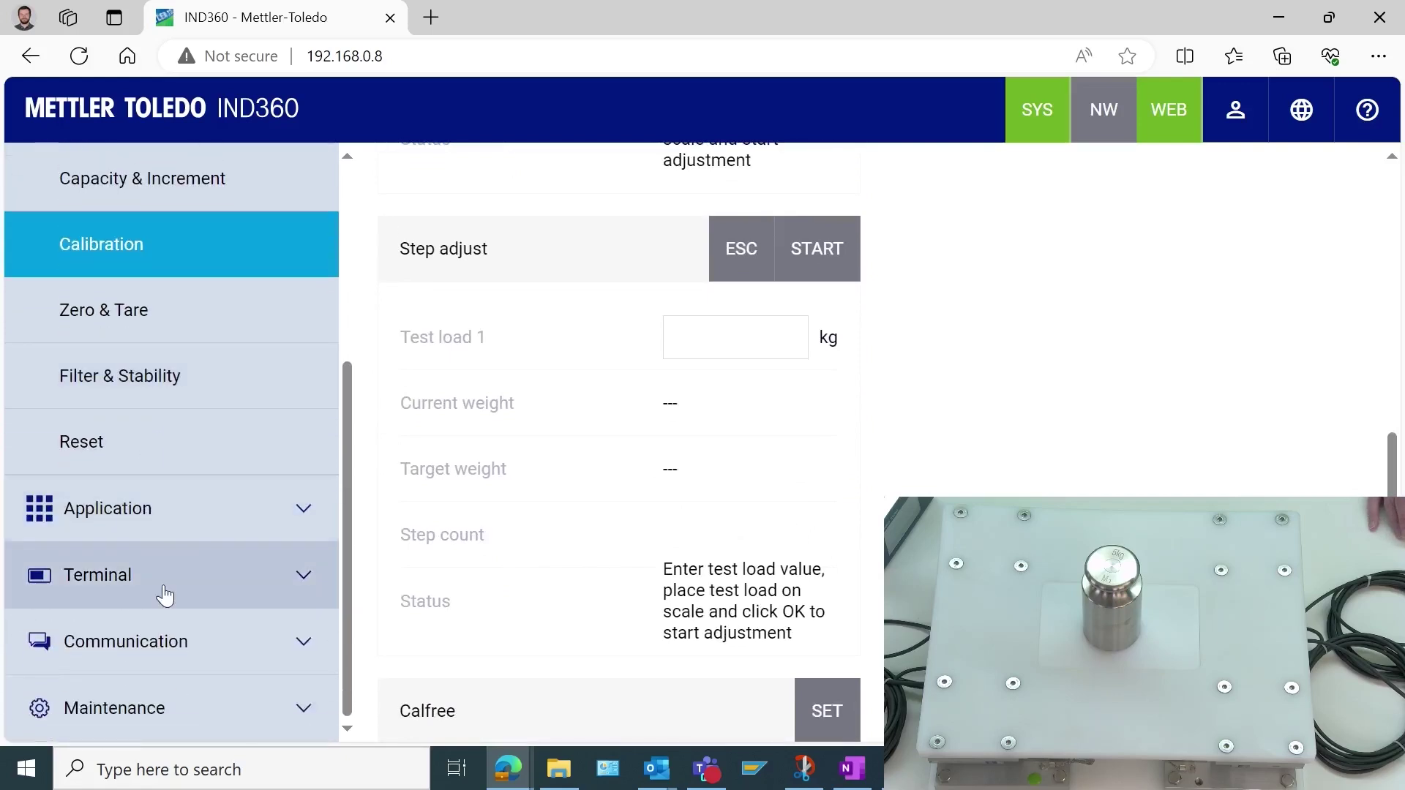
pyautogui.click(169, 708)
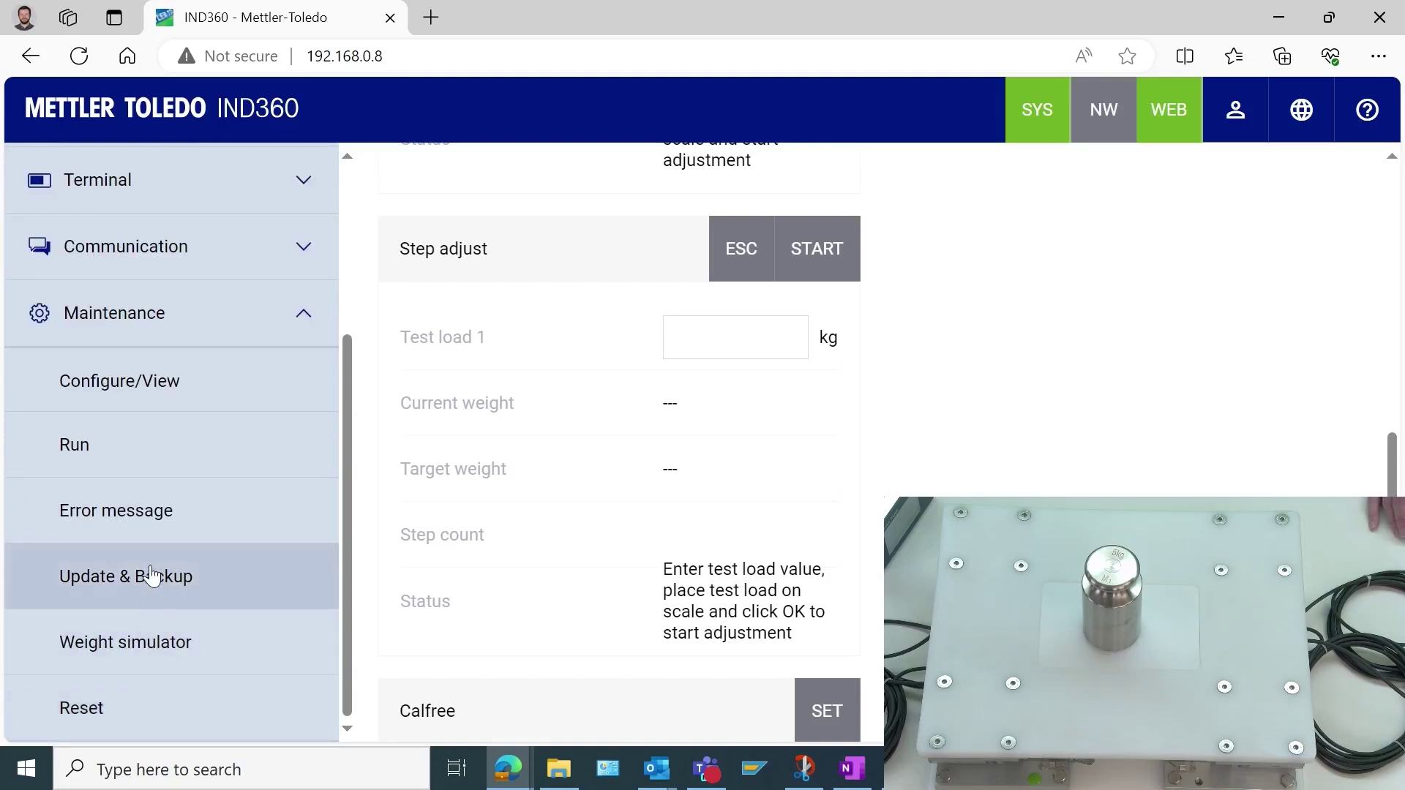
pyautogui.click(129, 391)
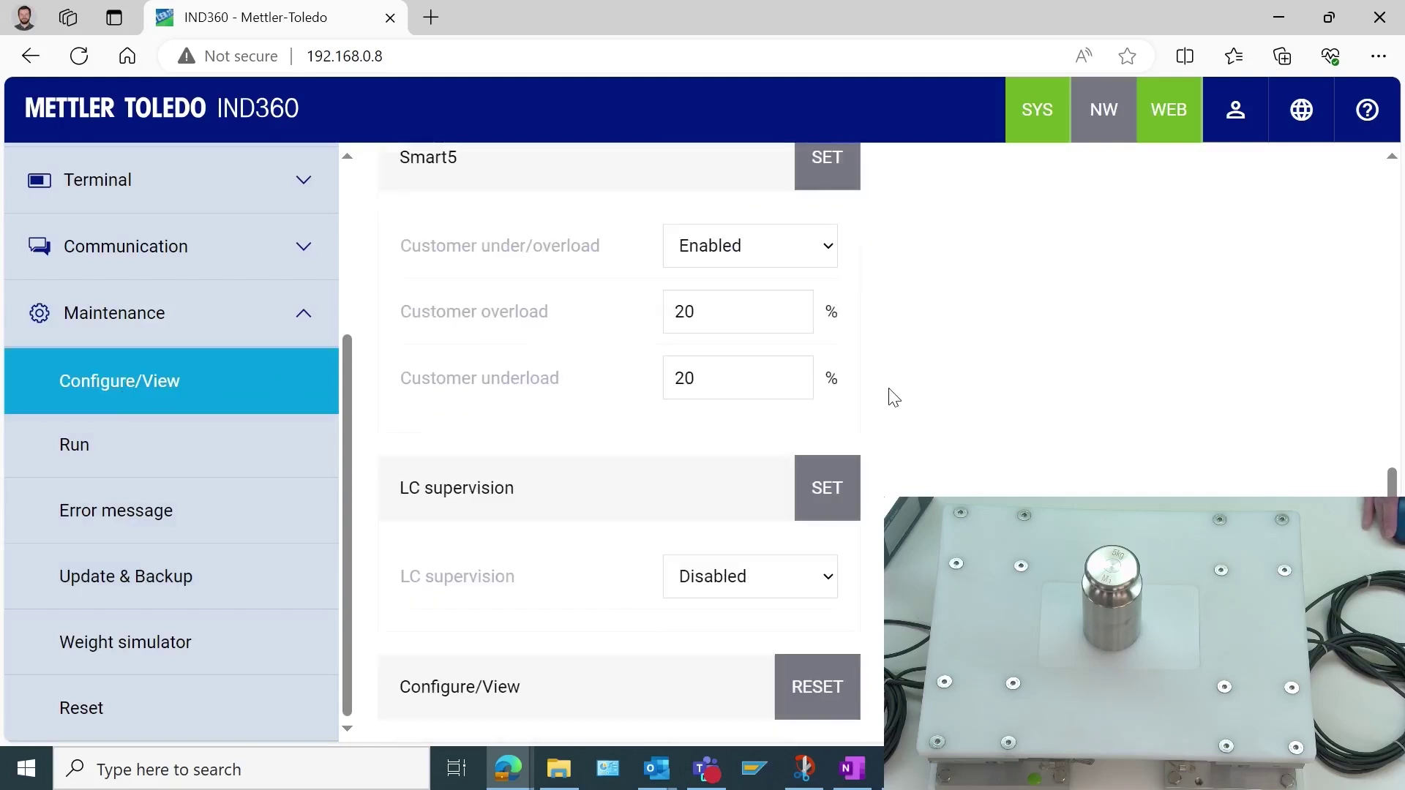
# - Enable LC supervision with 2.00000 mV/V rated cell output and 4 active load cells
pyautogui.click(755, 585)
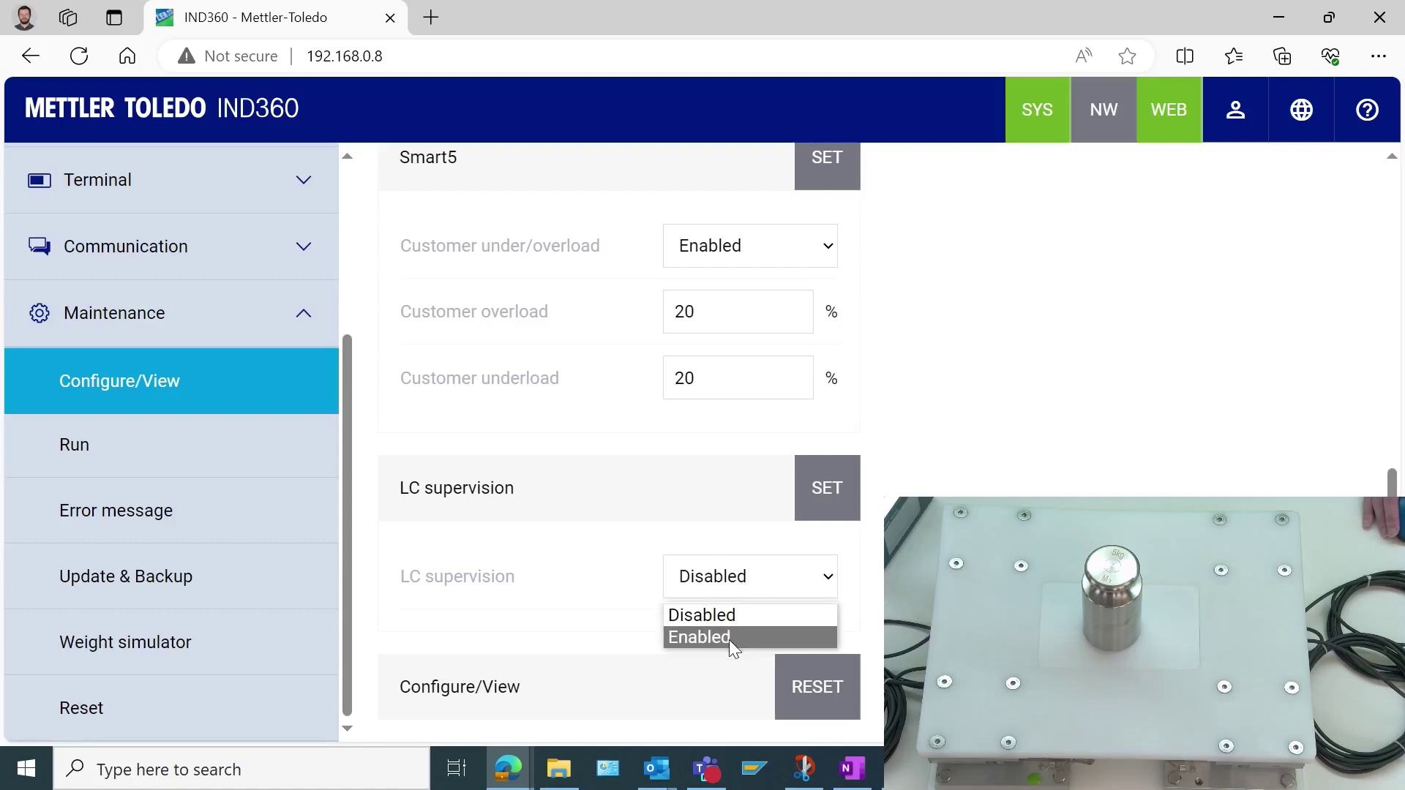
pyautogui.click(729, 640)
pyautogui.scroll(-3, 751, 431)
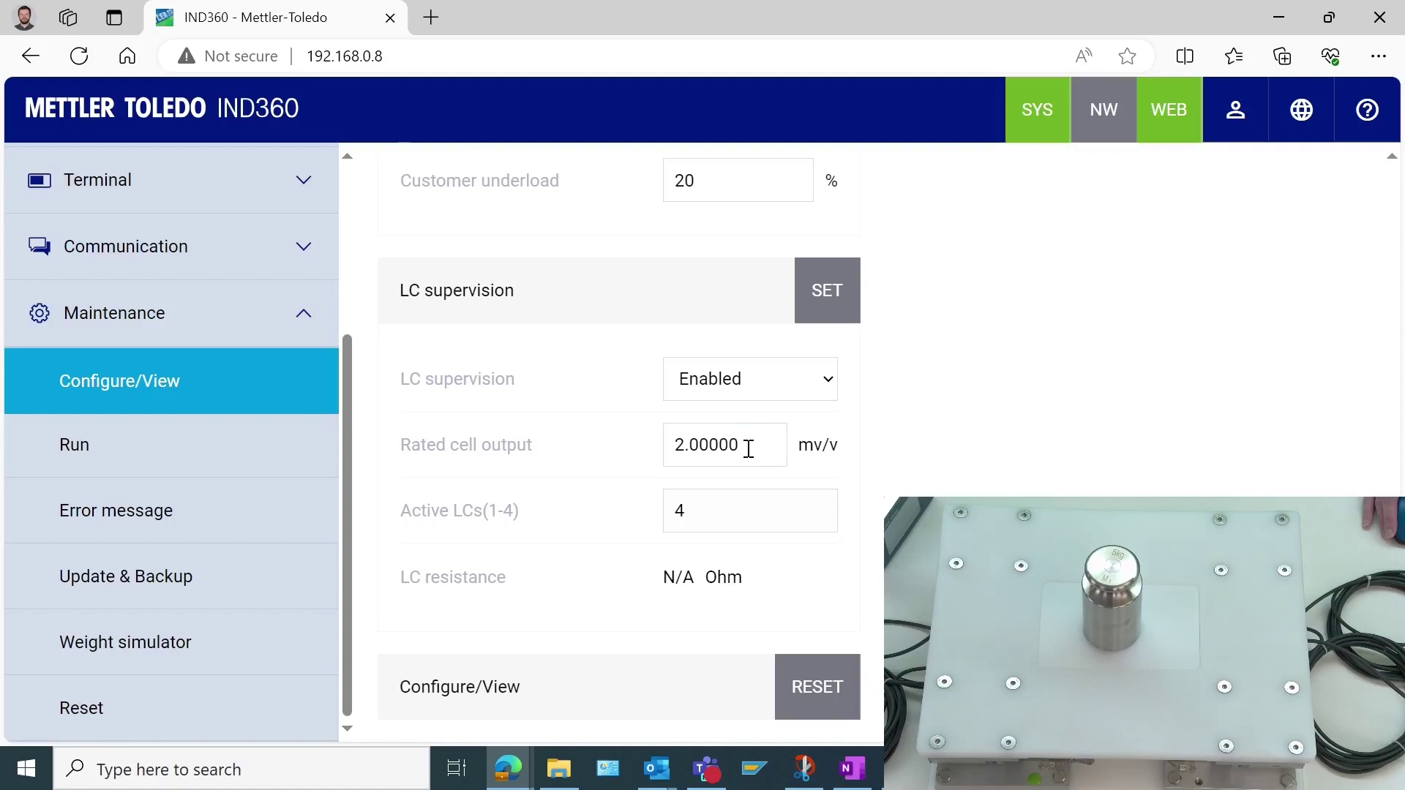
pyautogui.moveTo(746, 444); pyautogui.dragTo(631, 464)
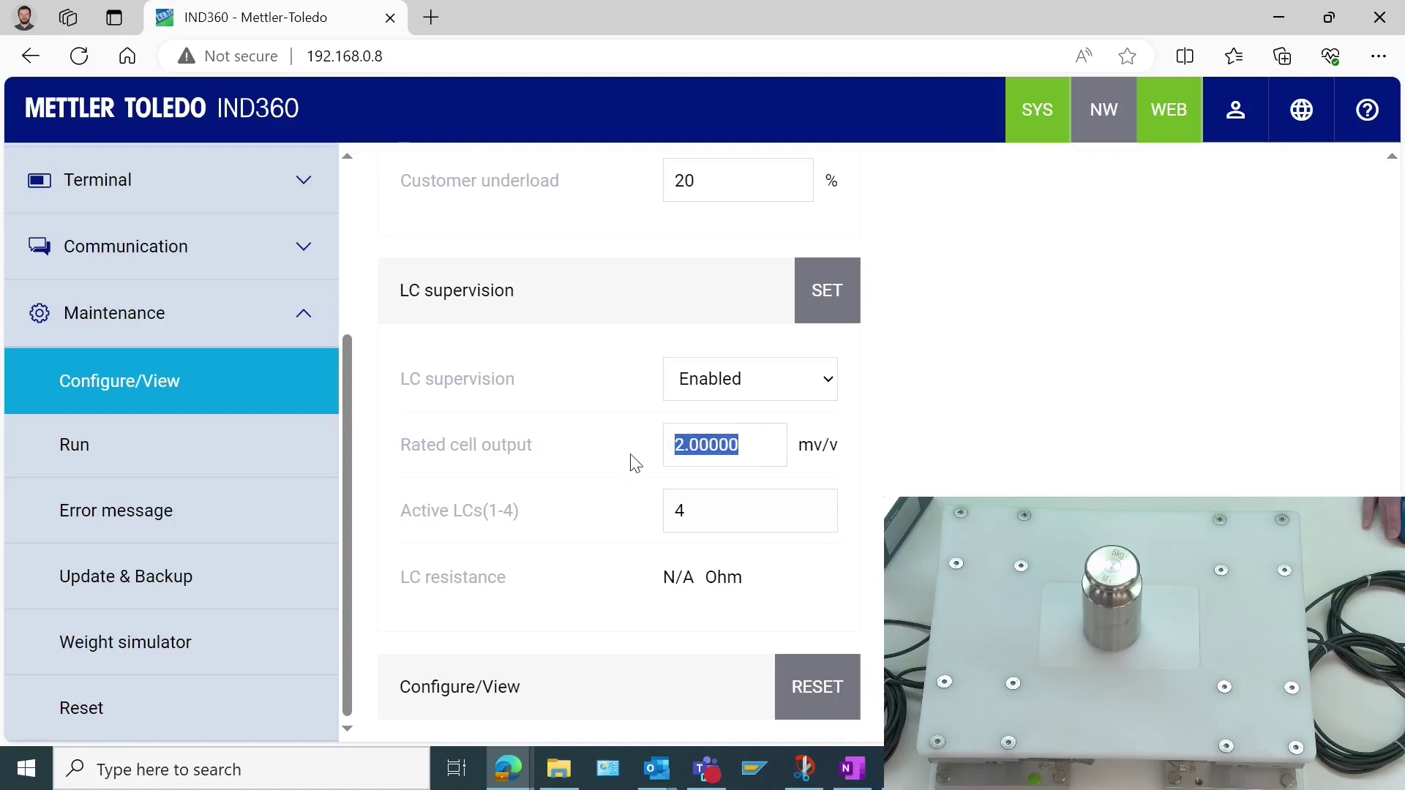
pyautogui.click(752, 447)
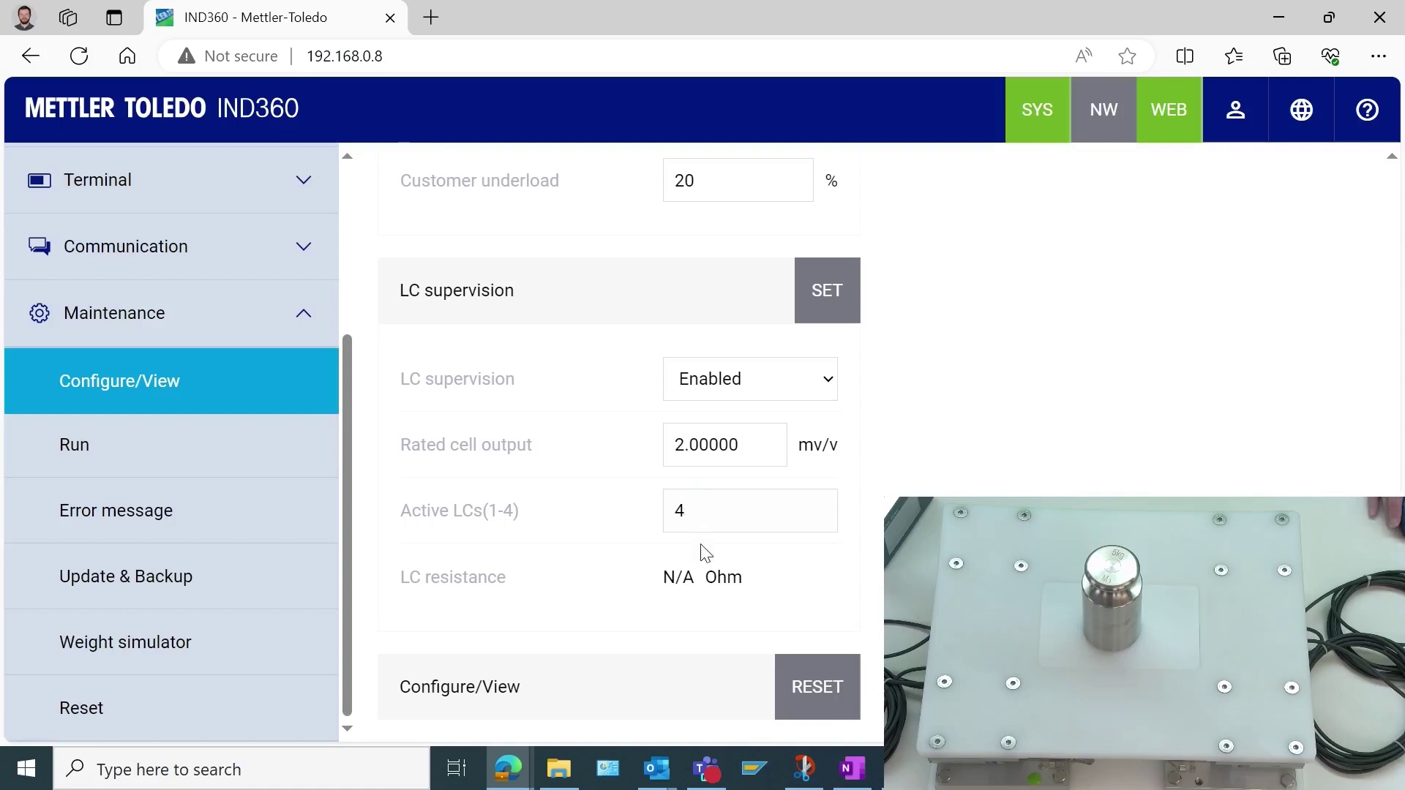
# - Apply the LC supervision settings, confirming connected load cells and the 394 Ohm resistance
pyautogui.click(819, 306)
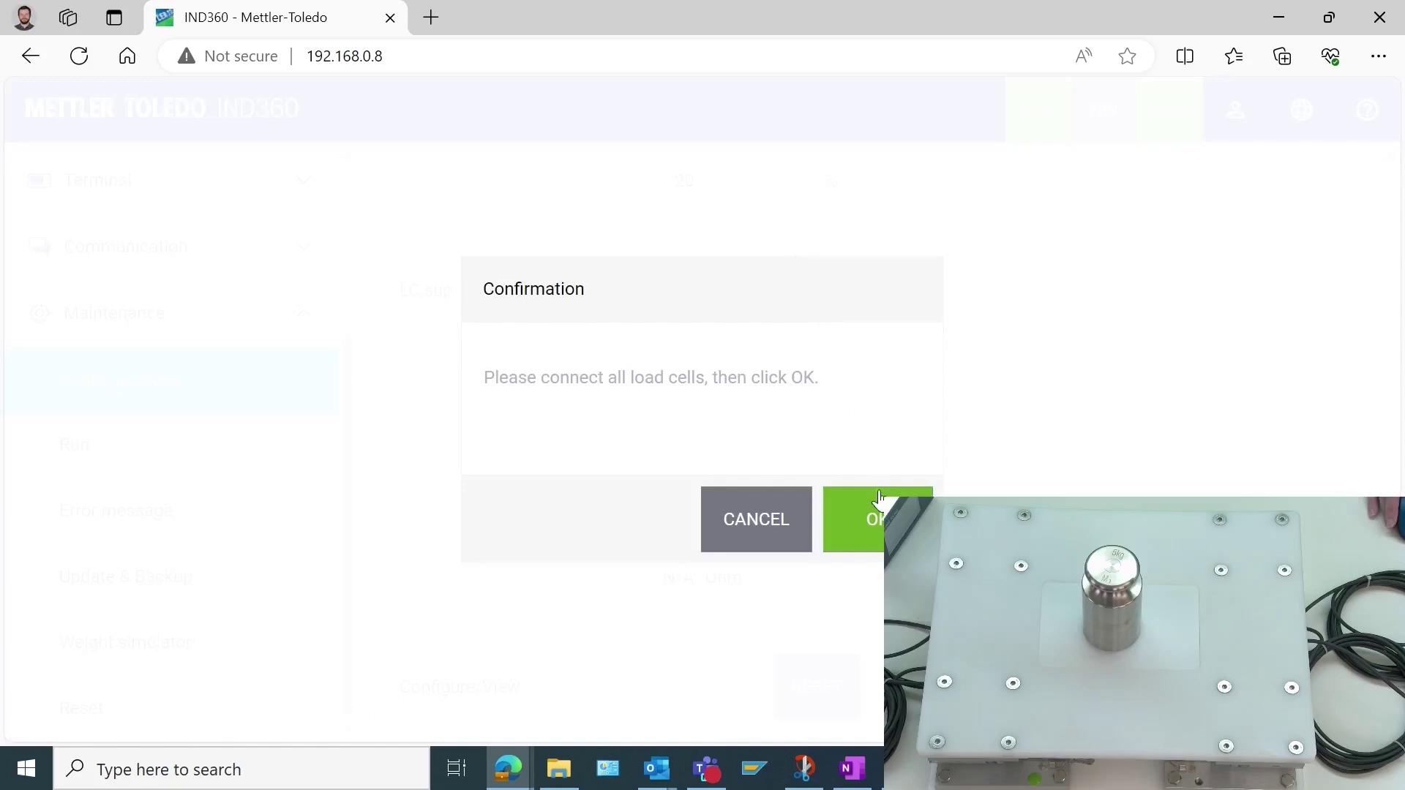
pyautogui.click(877, 512)
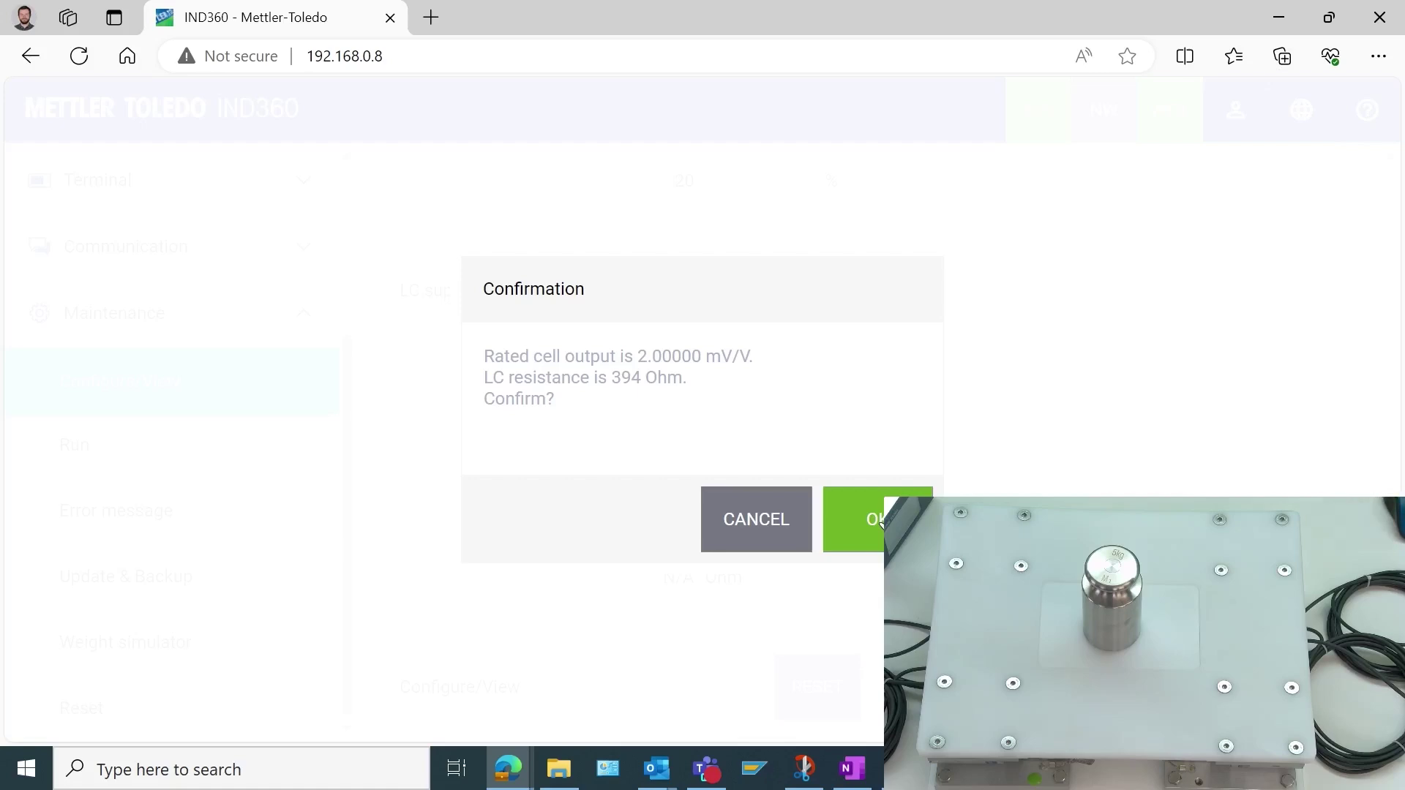
pyautogui.click(878, 519)
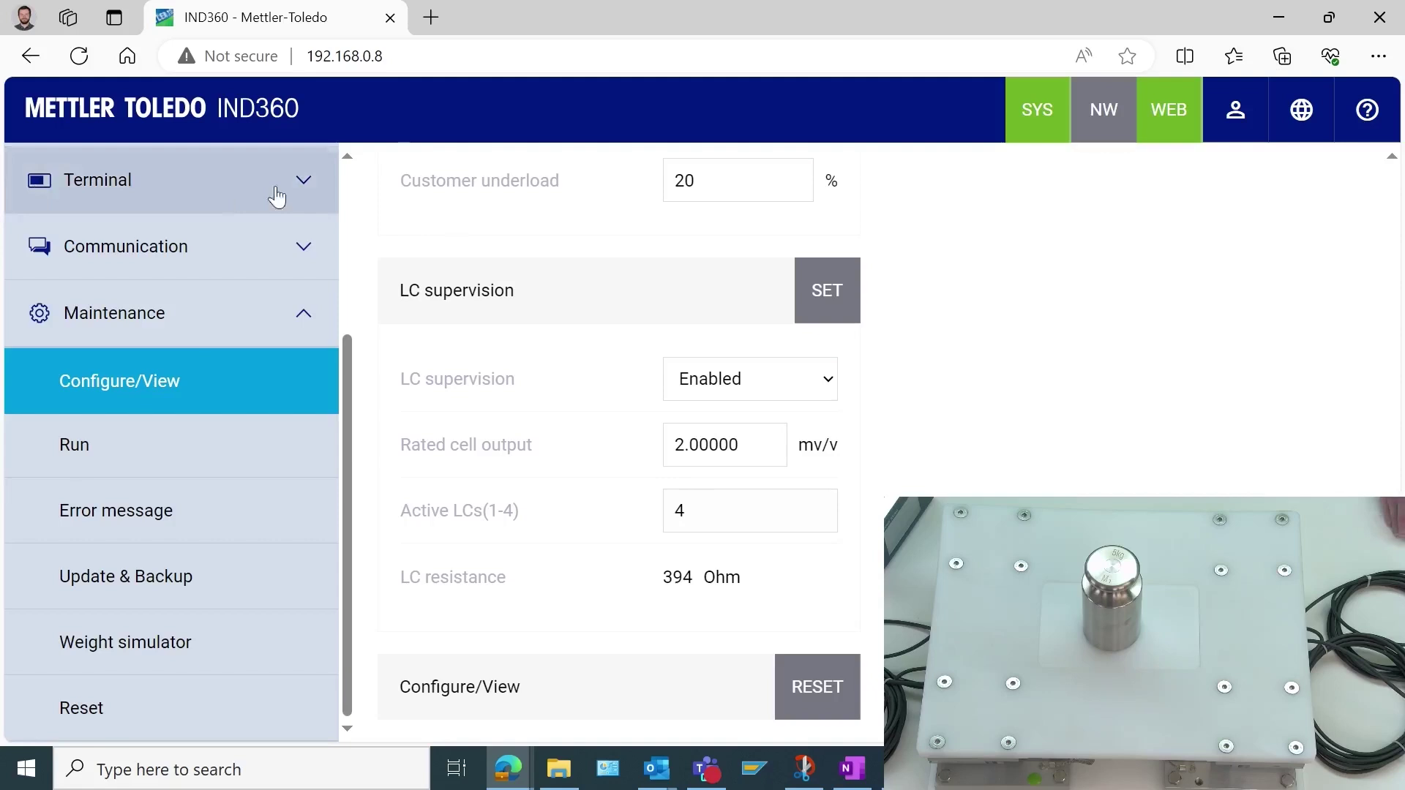
# - Return to Home to view gross and net 11.02 lb with tare 0.00 lb
pyautogui.scroll(3, 78, 219)
pyautogui.click(103, 196)
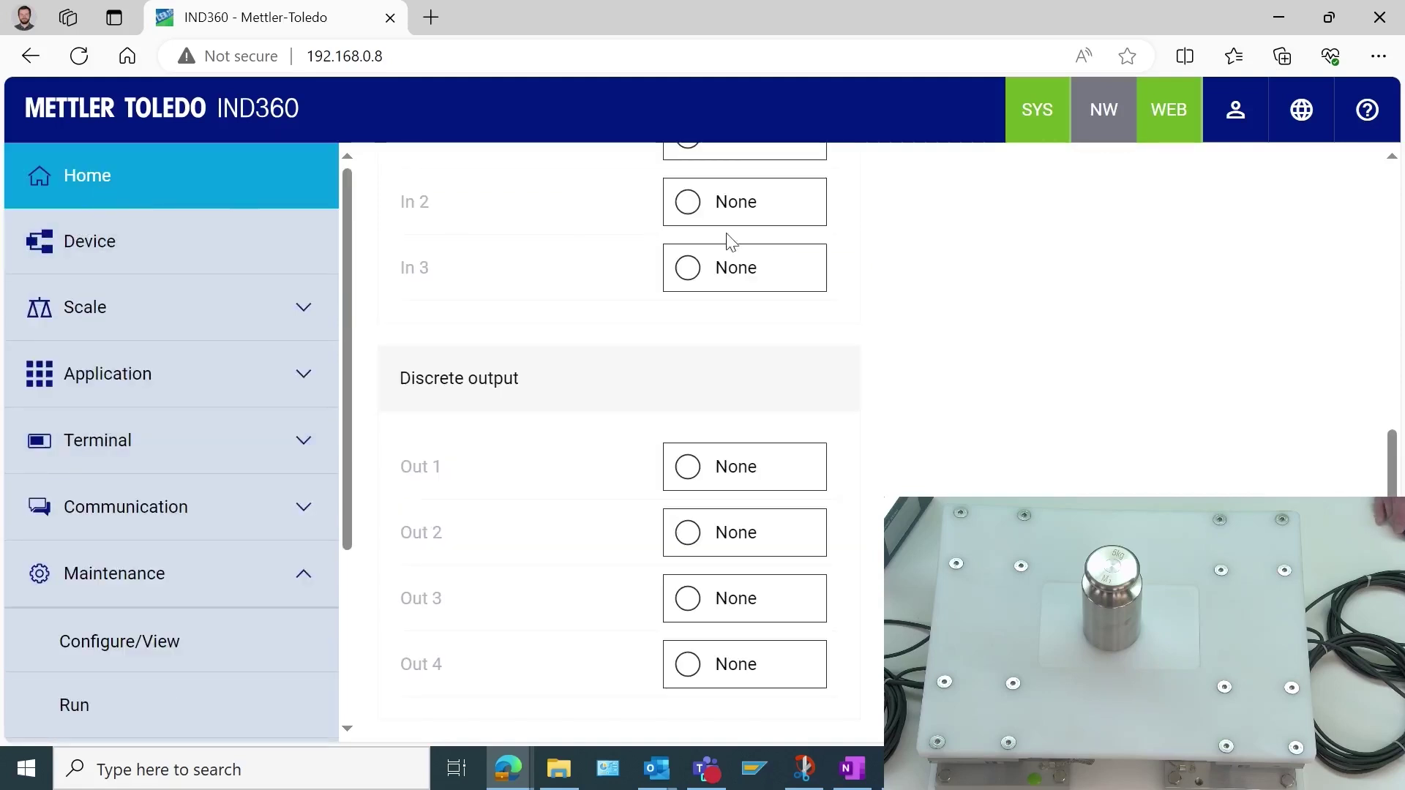
pyautogui.scroll(8, 849, 292)
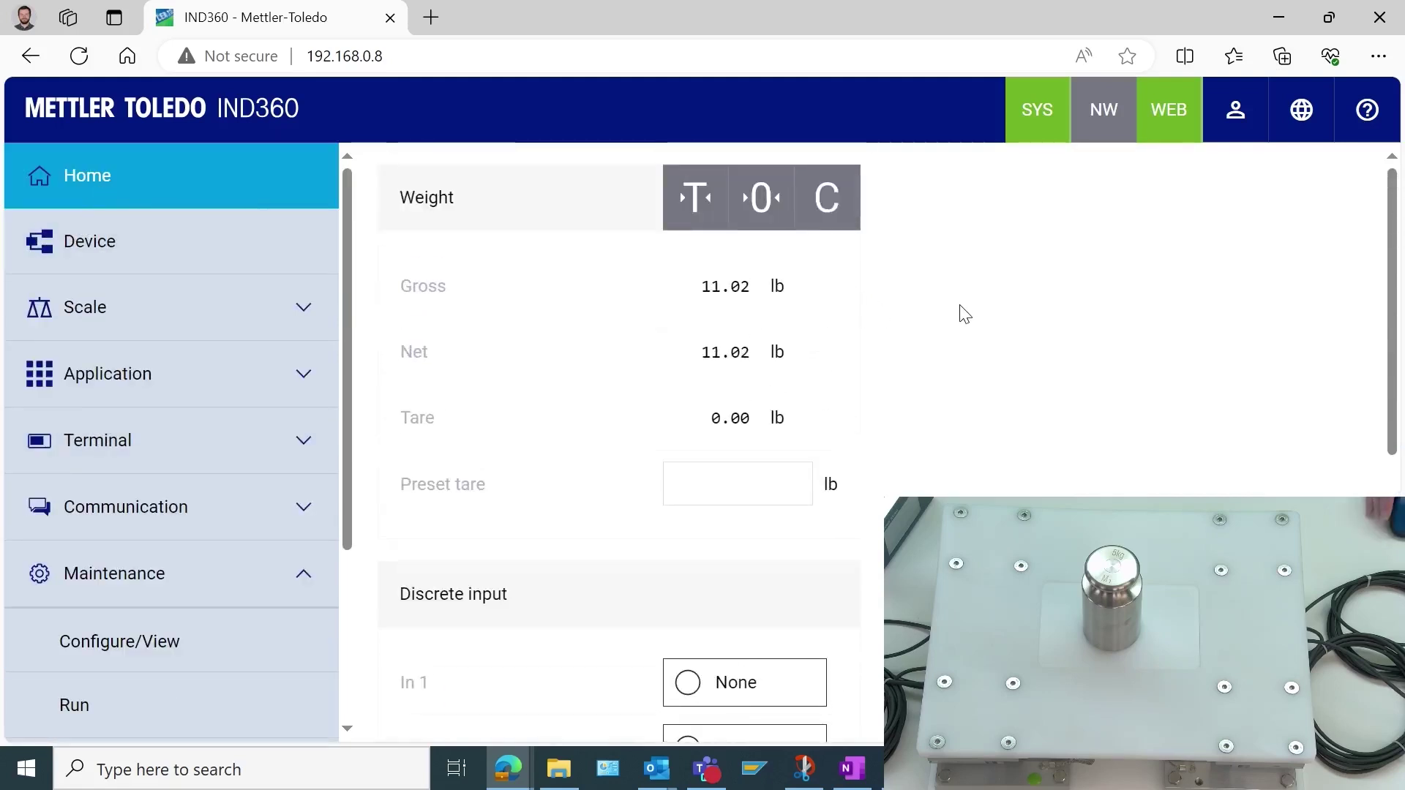